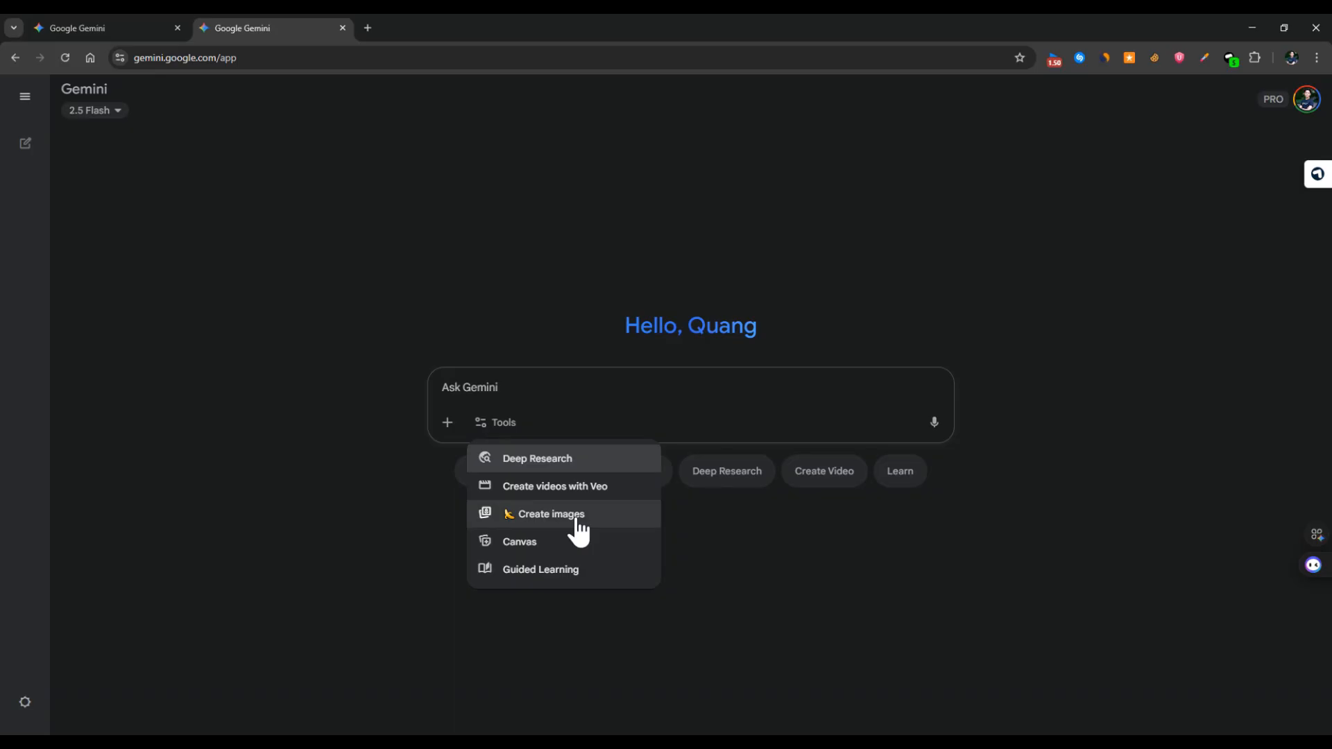
Select the Create images tool for a new Gemini chat
click(577, 520)
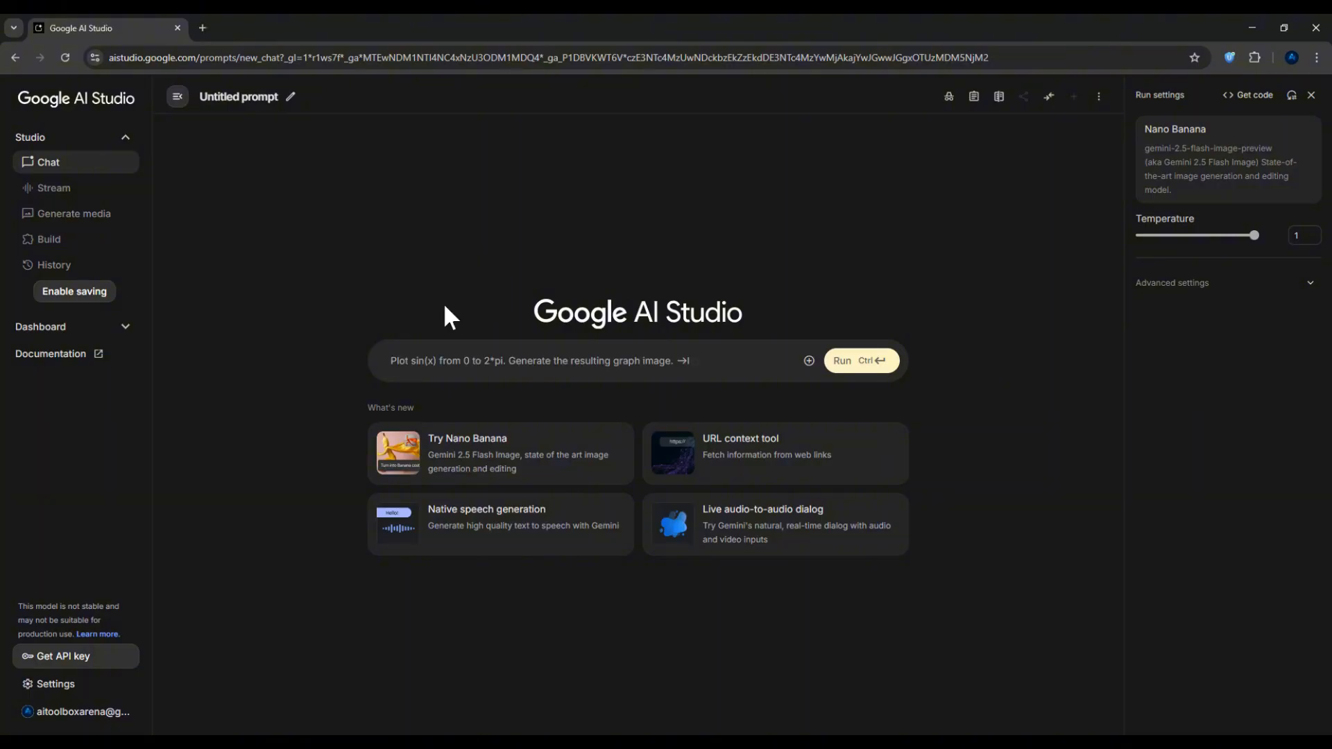
In Google AI Studio, load the Try Nano Banana example and run its prompt "Generate an image of a banana wearing a costume."
click(376, 476)
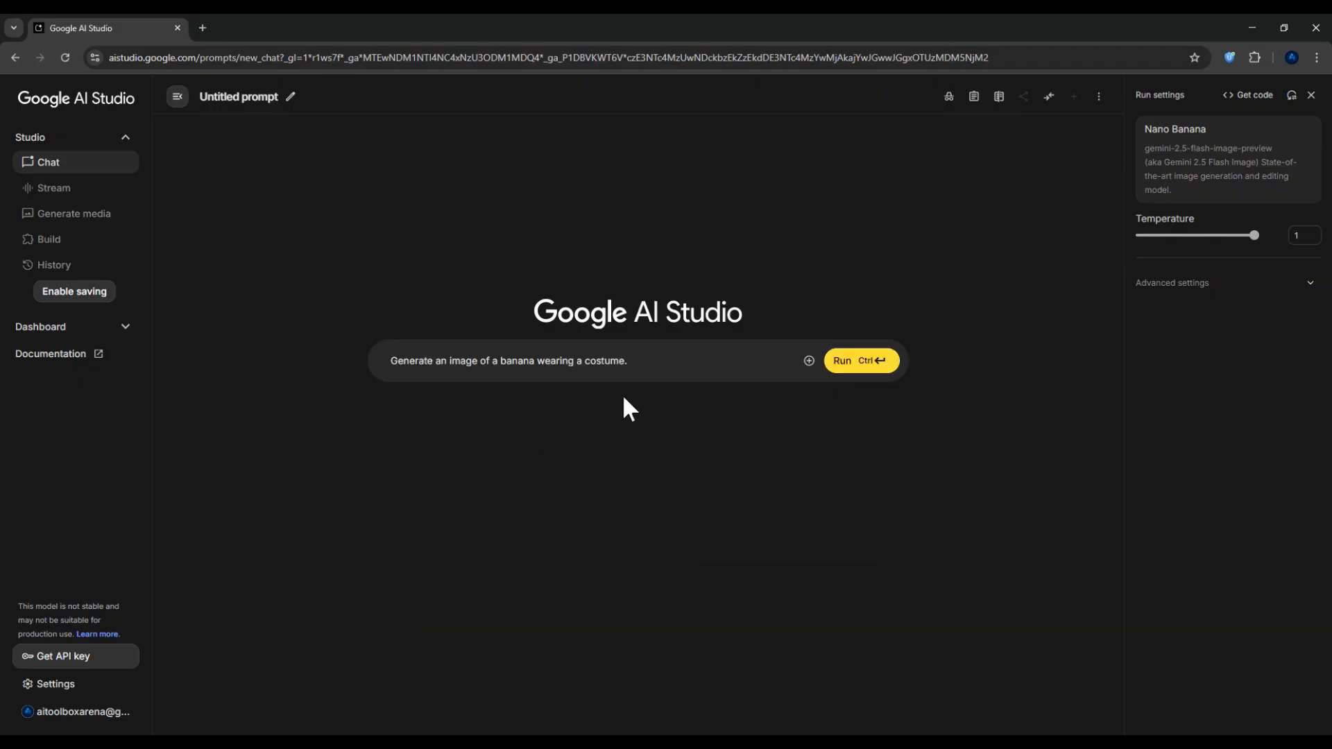
click(619, 369)
click(639, 363)
click(859, 375)
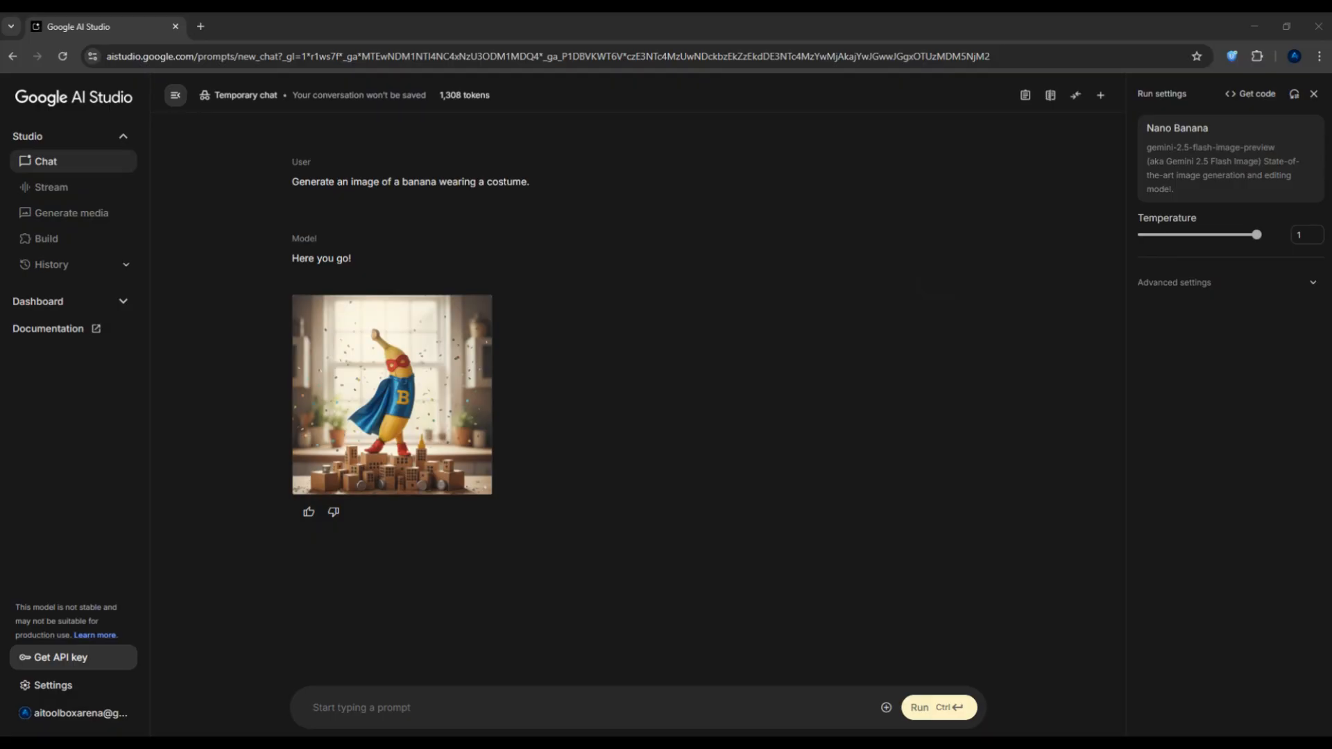
Create an image of an ice dragon flying majestically across the sky, with shimmering icy scales, frosty wings spread wide, and a cold mist trailing behind
click(367, 708)
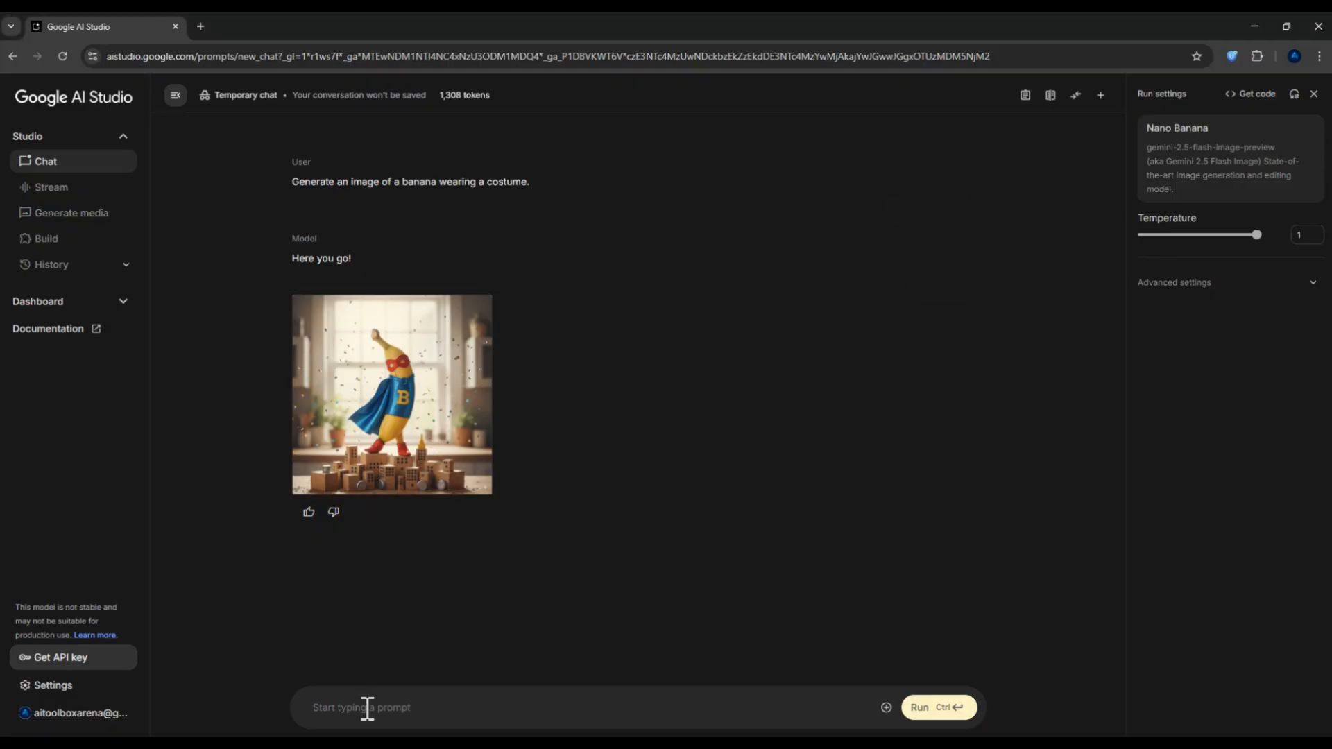
right_click(367, 708)
click(412, 548)
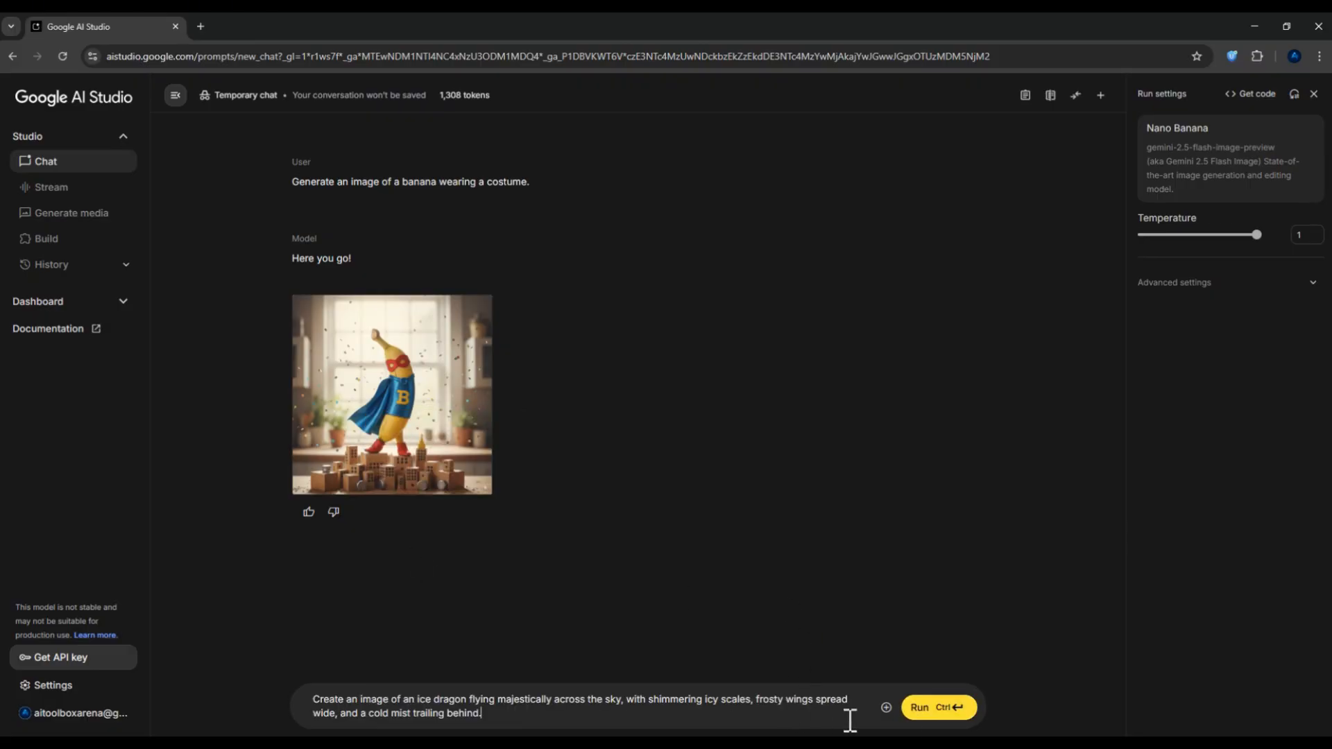
click(948, 712)
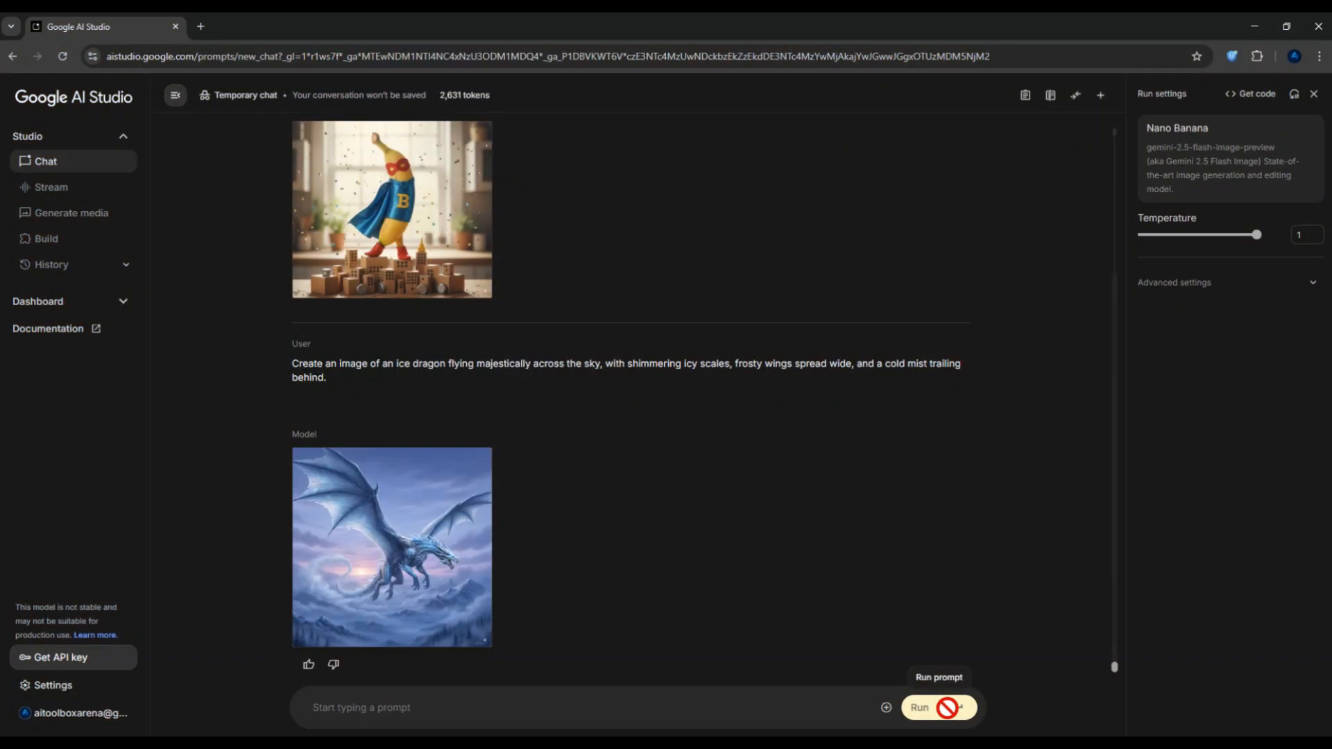
Inspect the generated ice dragon image at full size from top to bottom, and close the preview
click(423, 548)
scroll(789, 461, down, 1)
scroll(731, 463, up, 1)
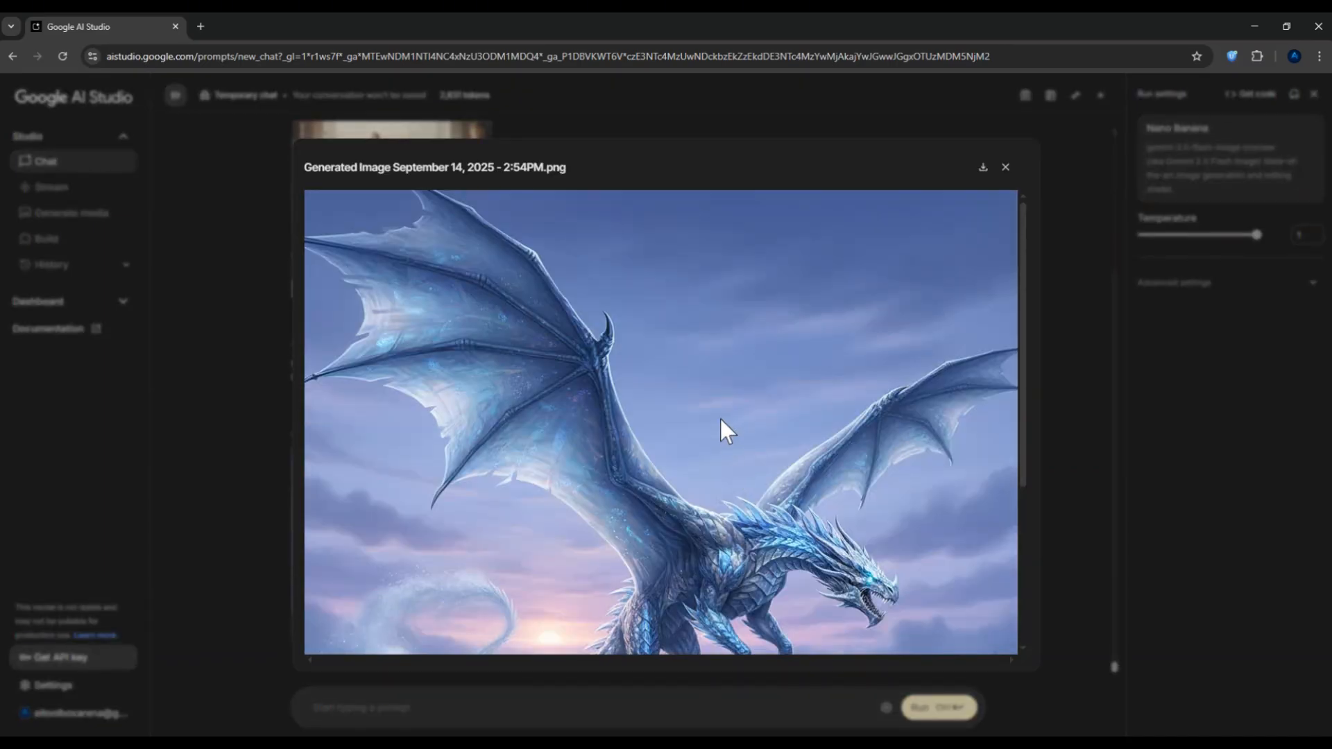
scroll(725, 430, down, 3)
scroll(594, 448, up, 3)
click(1006, 170)
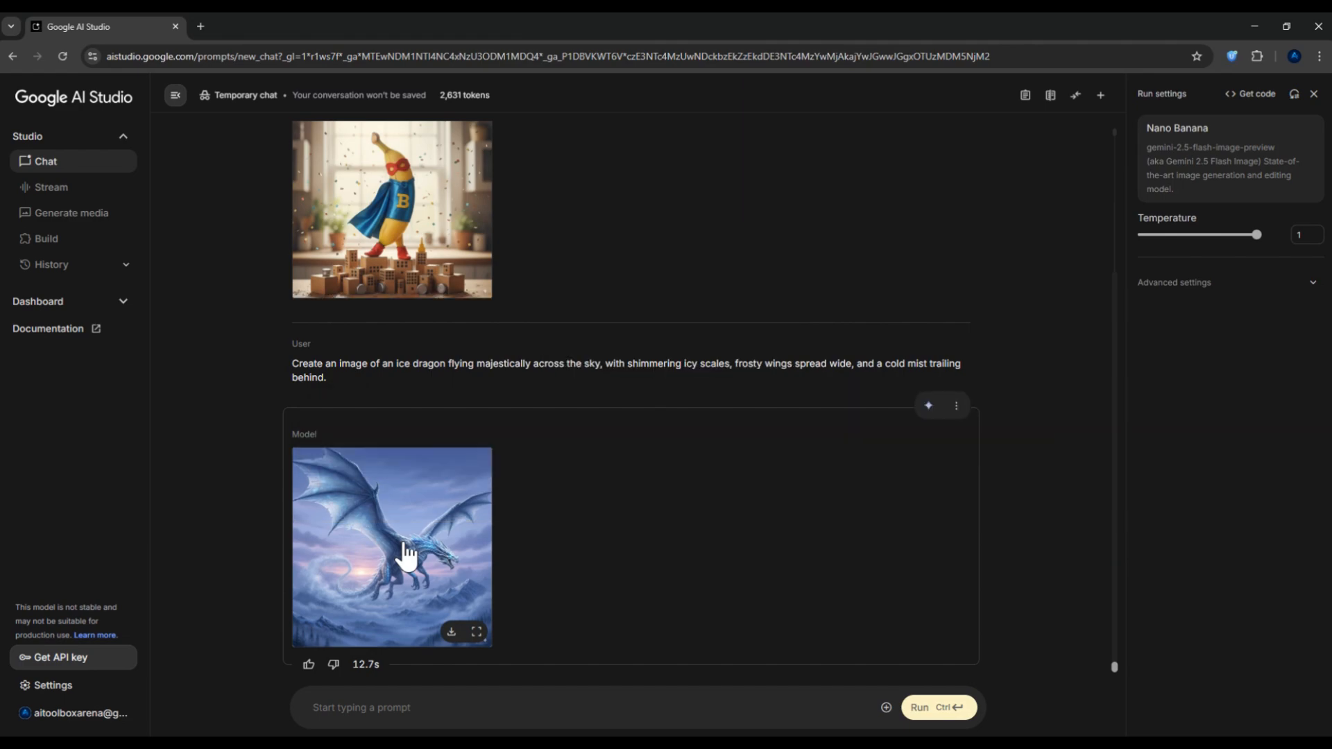
Attach the photo of the girl in a white dress holding flowers to the prompt and check it at full size
key(ctrl+v)
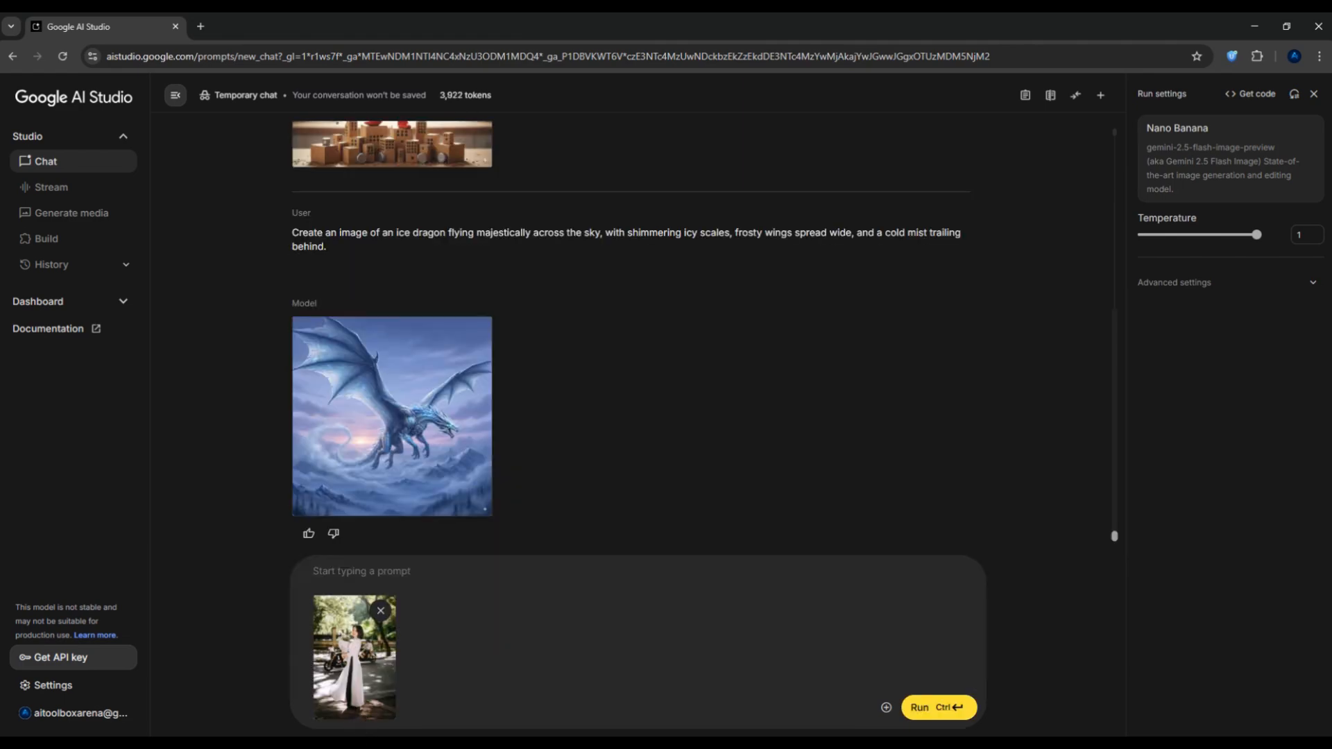
click(361, 659)
scroll(692, 406, down, 6)
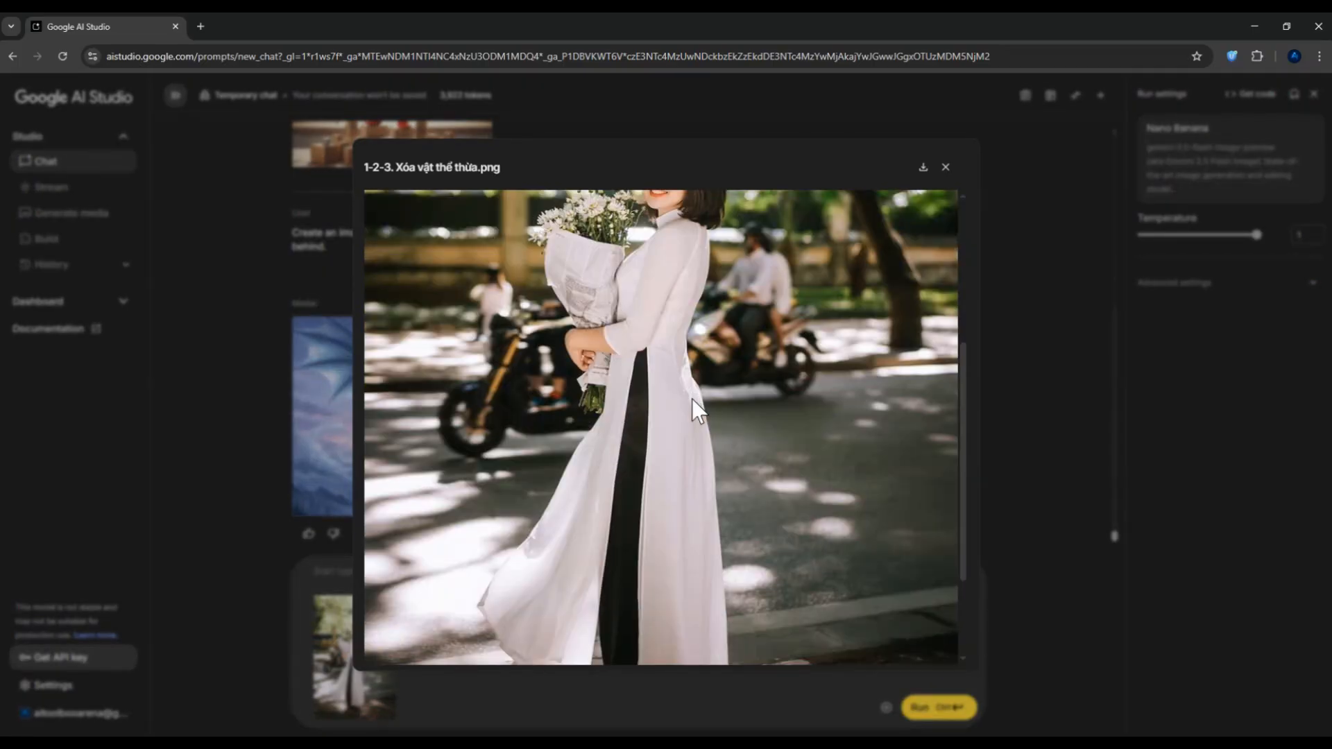
scroll(692, 406, up, 5)
scroll(621, 530, down, 1)
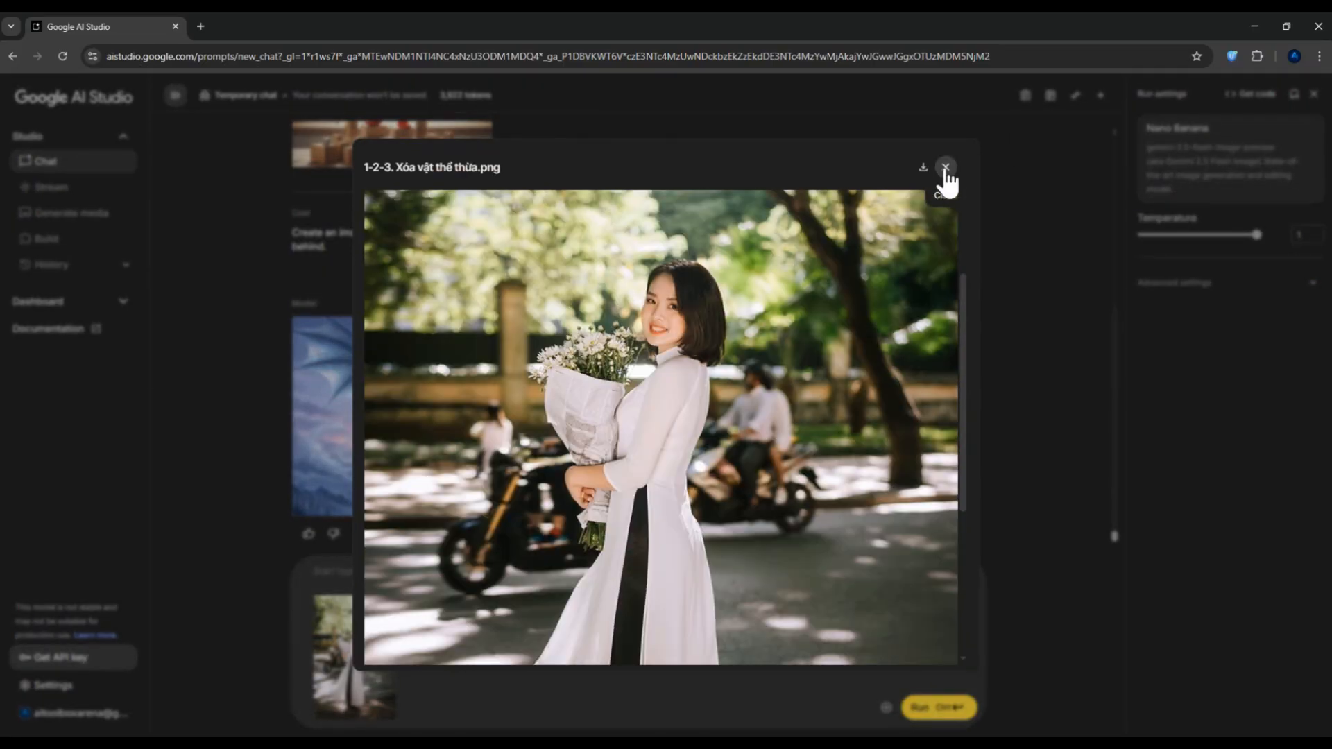
click(945, 168)
Run the prompt "Help me remove the items behind the girl" on the attached photo
right_click(396, 573)
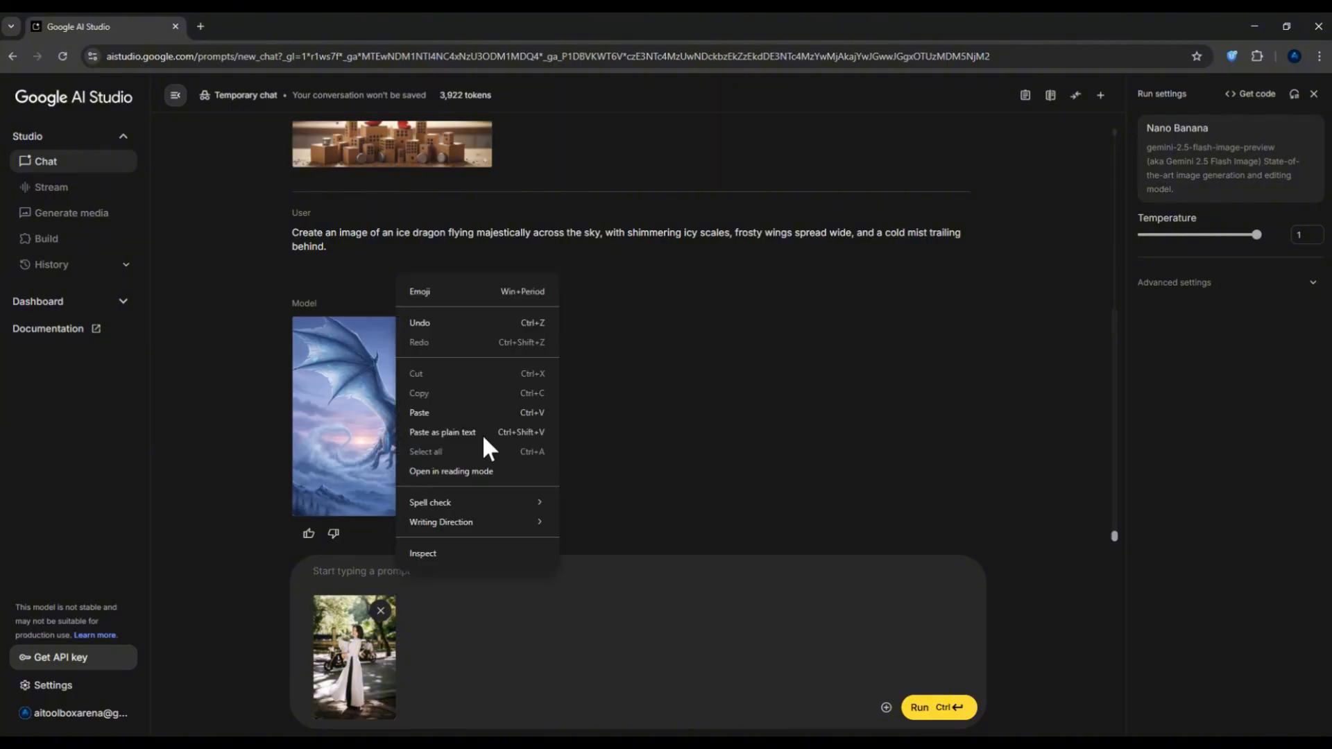
click(462, 408)
click(923, 711)
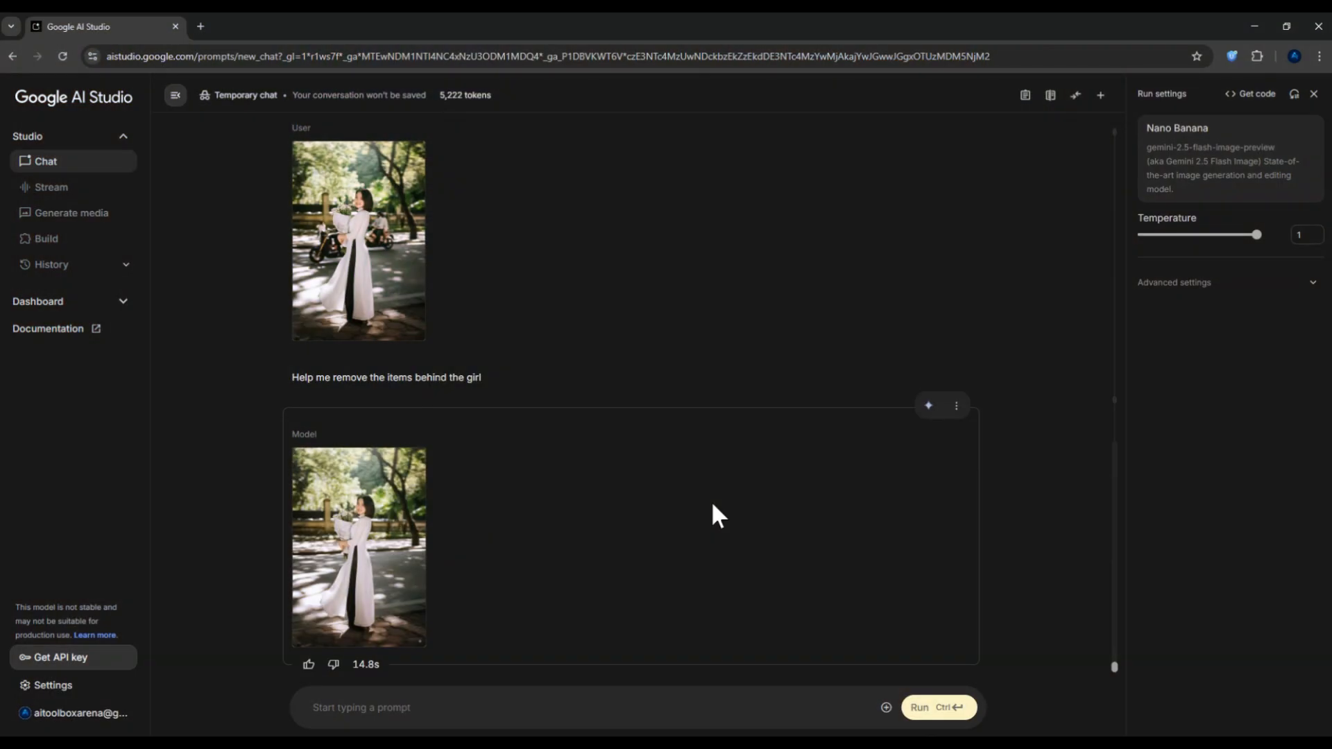
Examine the background behind the girl in the full-size edited photo, and close the preview
click(406, 564)
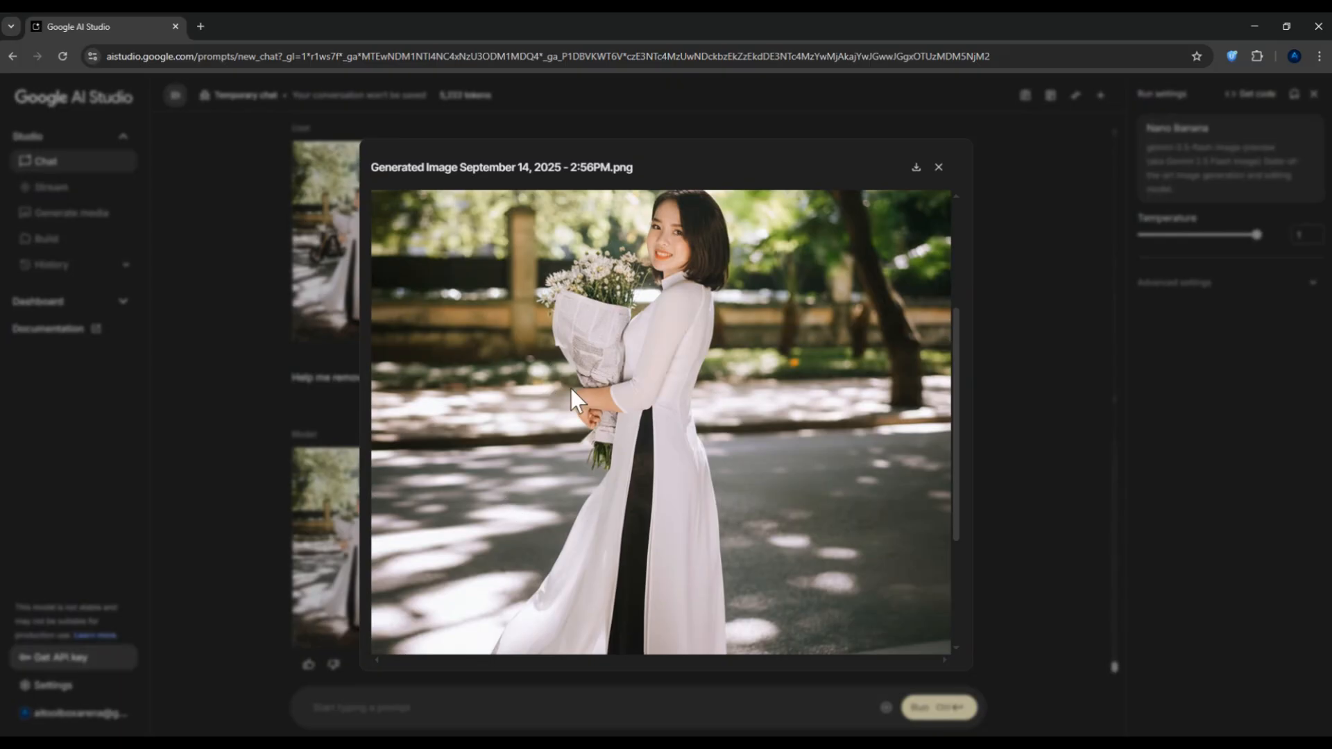
scroll(570, 388, up, 1)
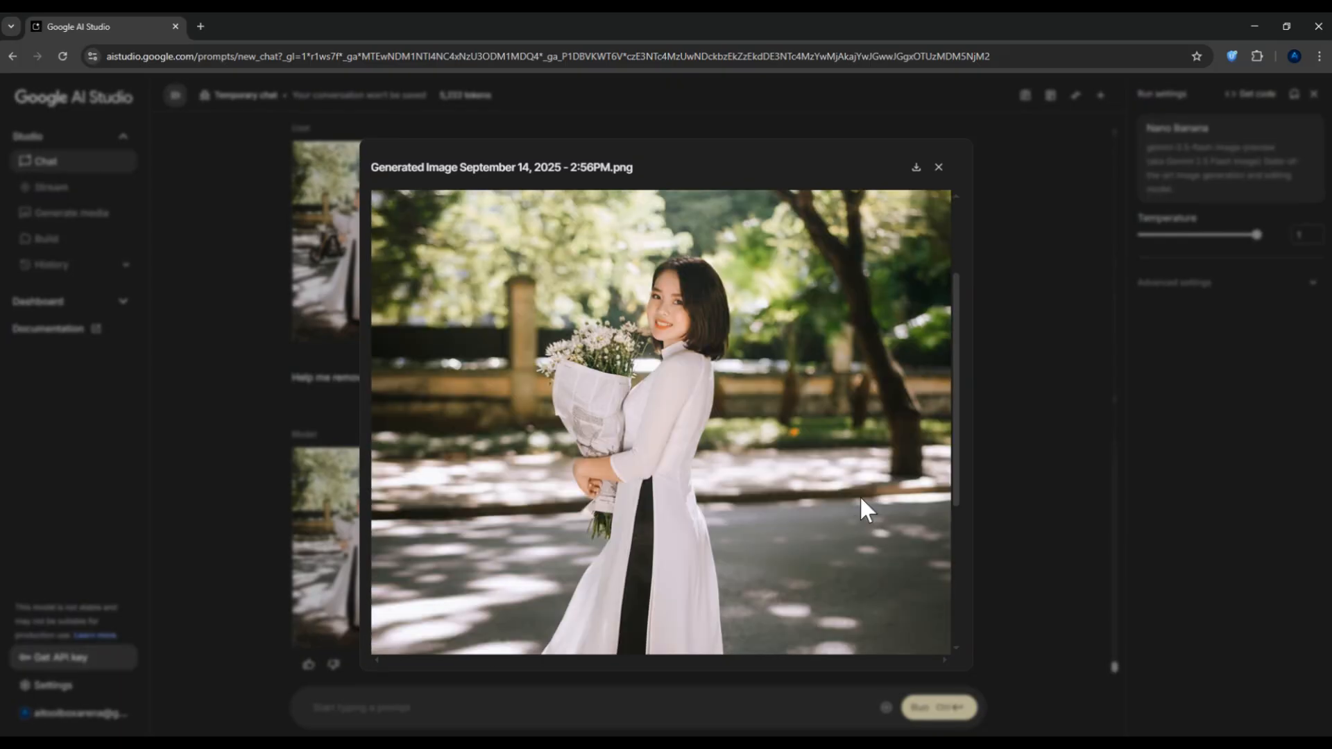
click(939, 167)
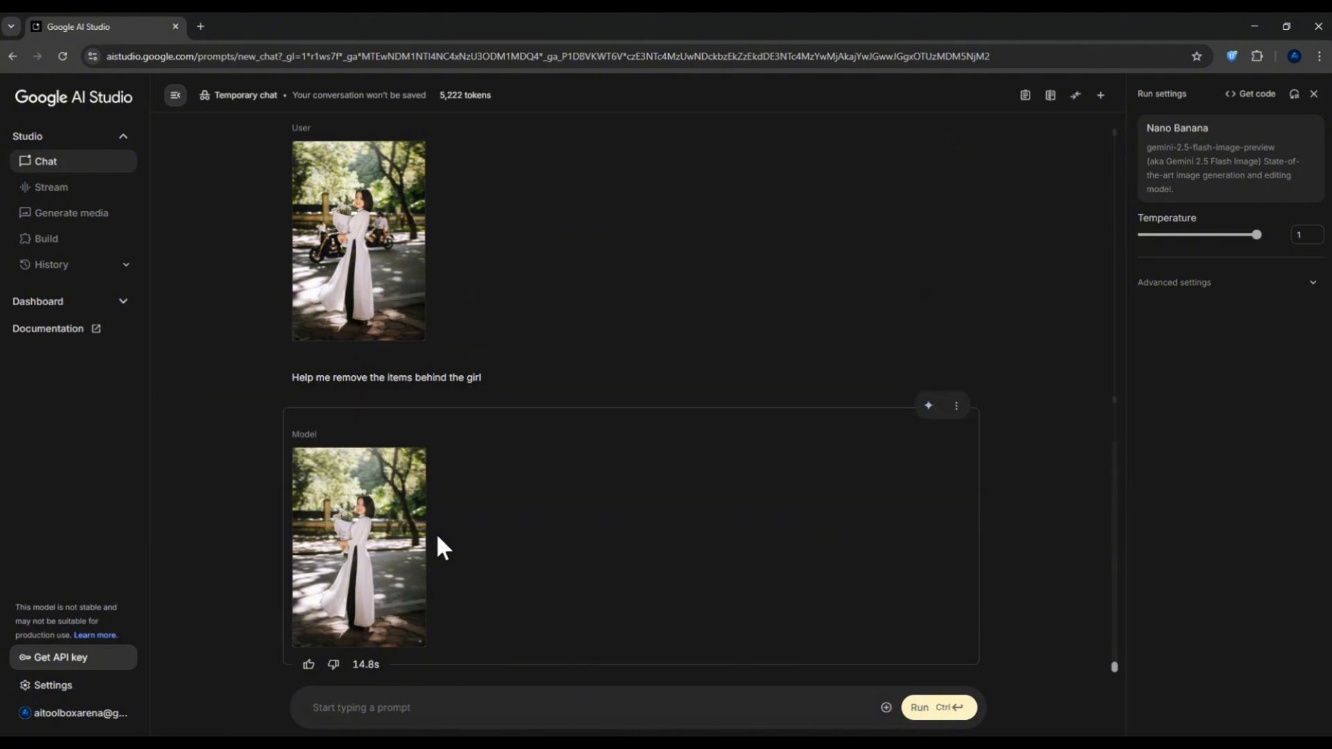
Run the follow-up prompt "Change the background of the photo to a beach"
mouse_move(409, 590)
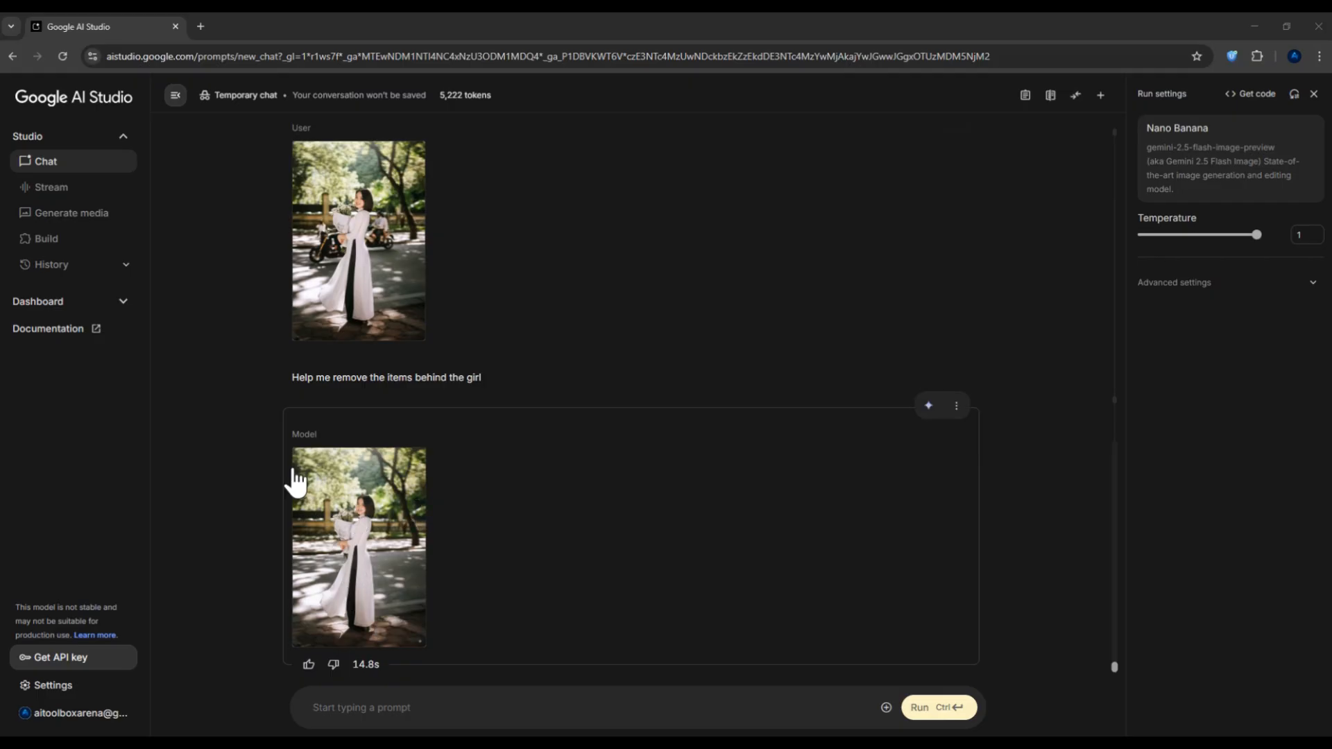
right_click(382, 707)
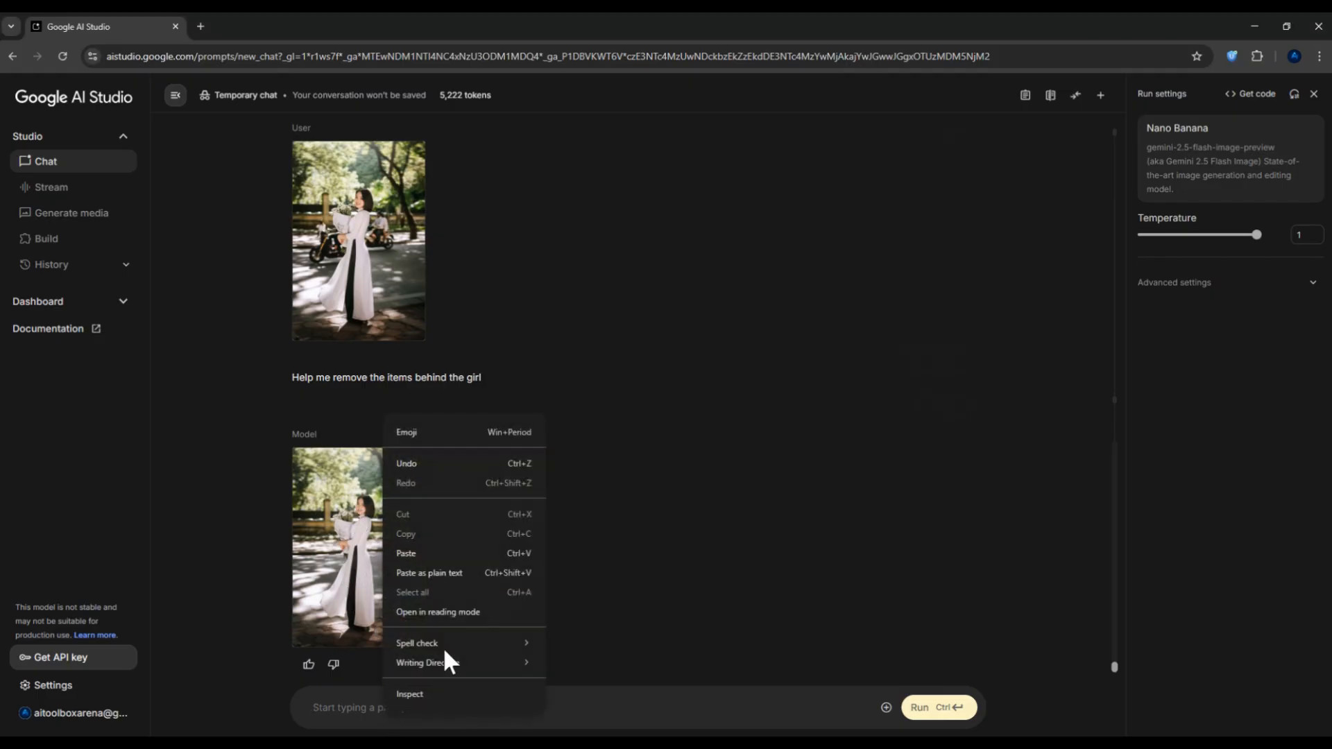
click(419, 553)
click(931, 712)
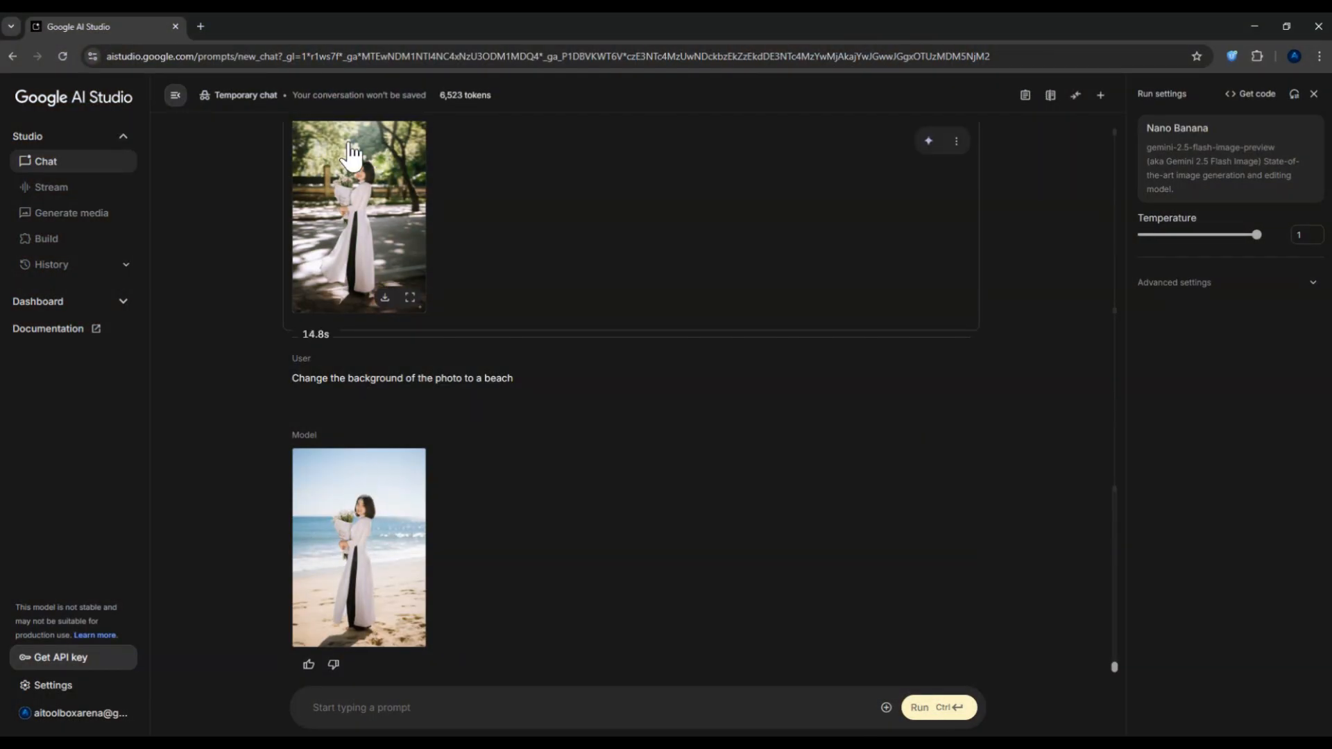
Inspect the beach version of the photo at full size down to the sand, and close the preview
click(330, 472)
scroll(708, 381, down, 3)
scroll(708, 381, down, 3)
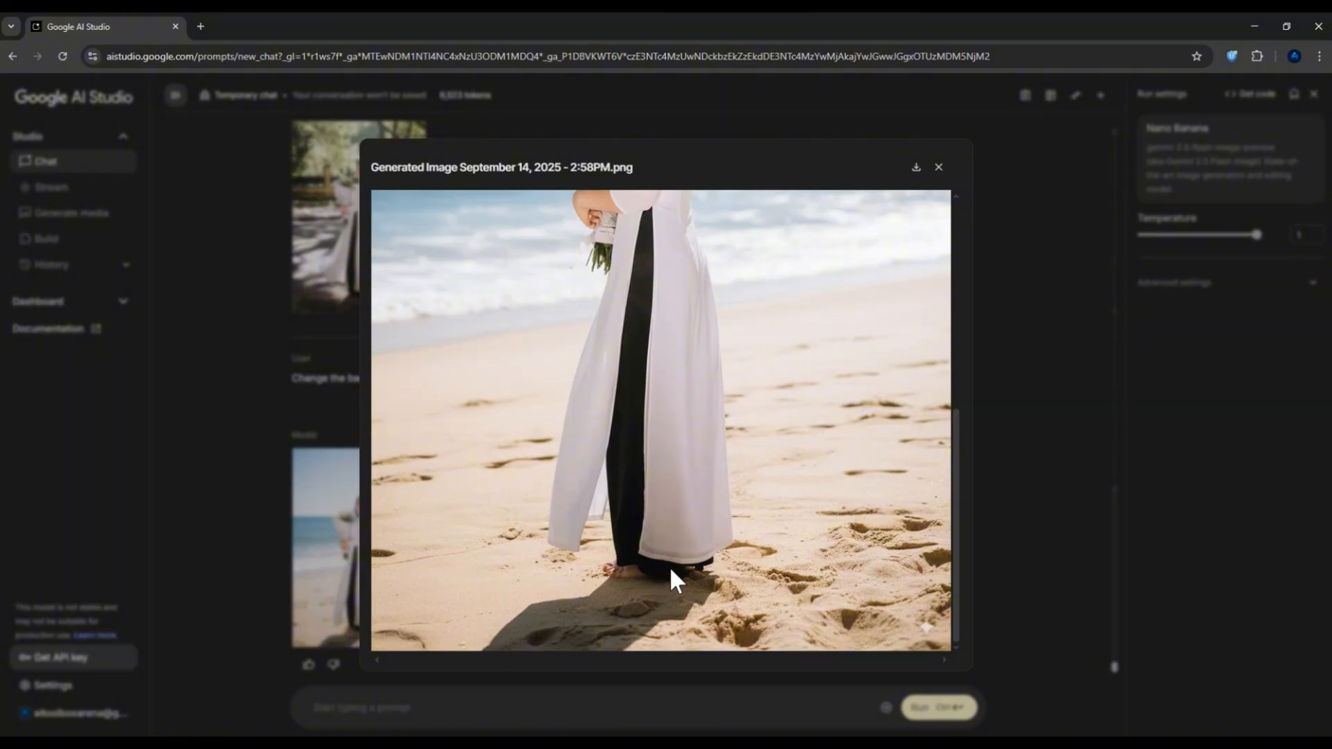
click(231, 628)
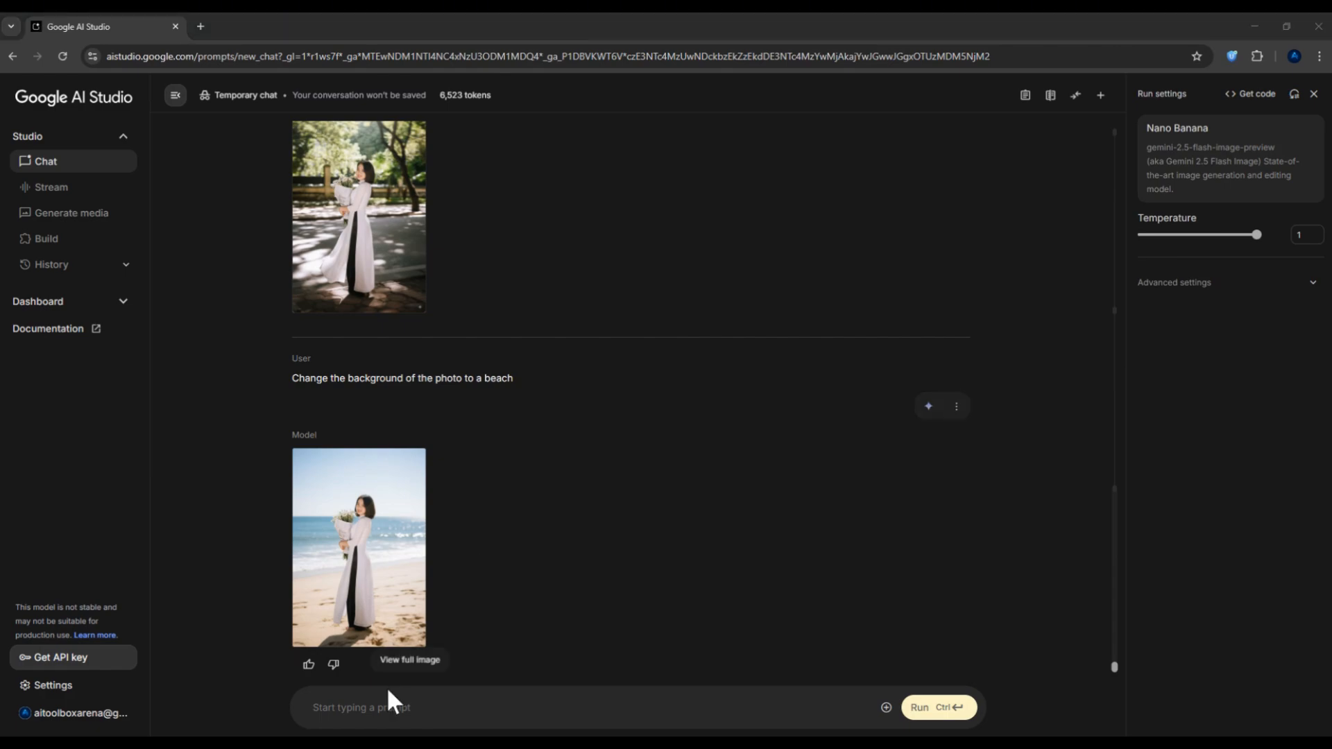
Run the follow-up prompt "Add a fishing boat behind the girl"
right_click(378, 709)
click(432, 551)
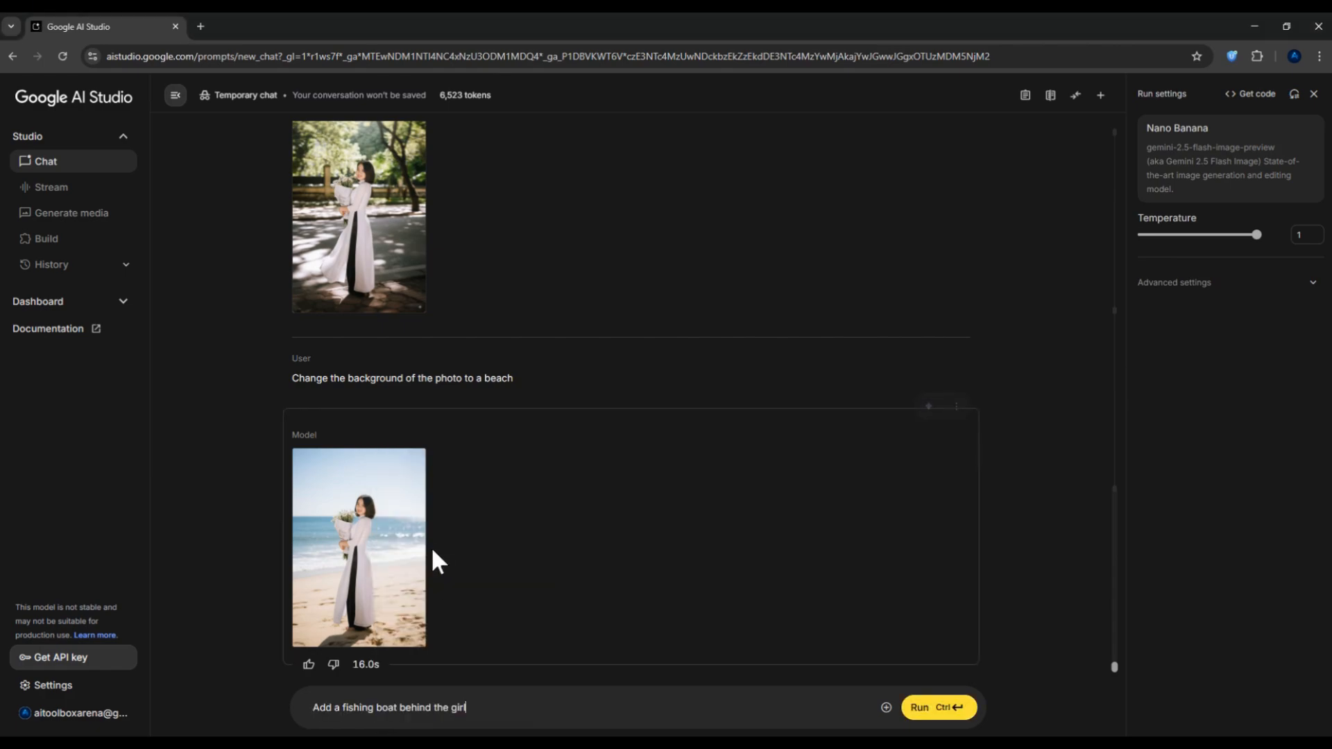
click(939, 714)
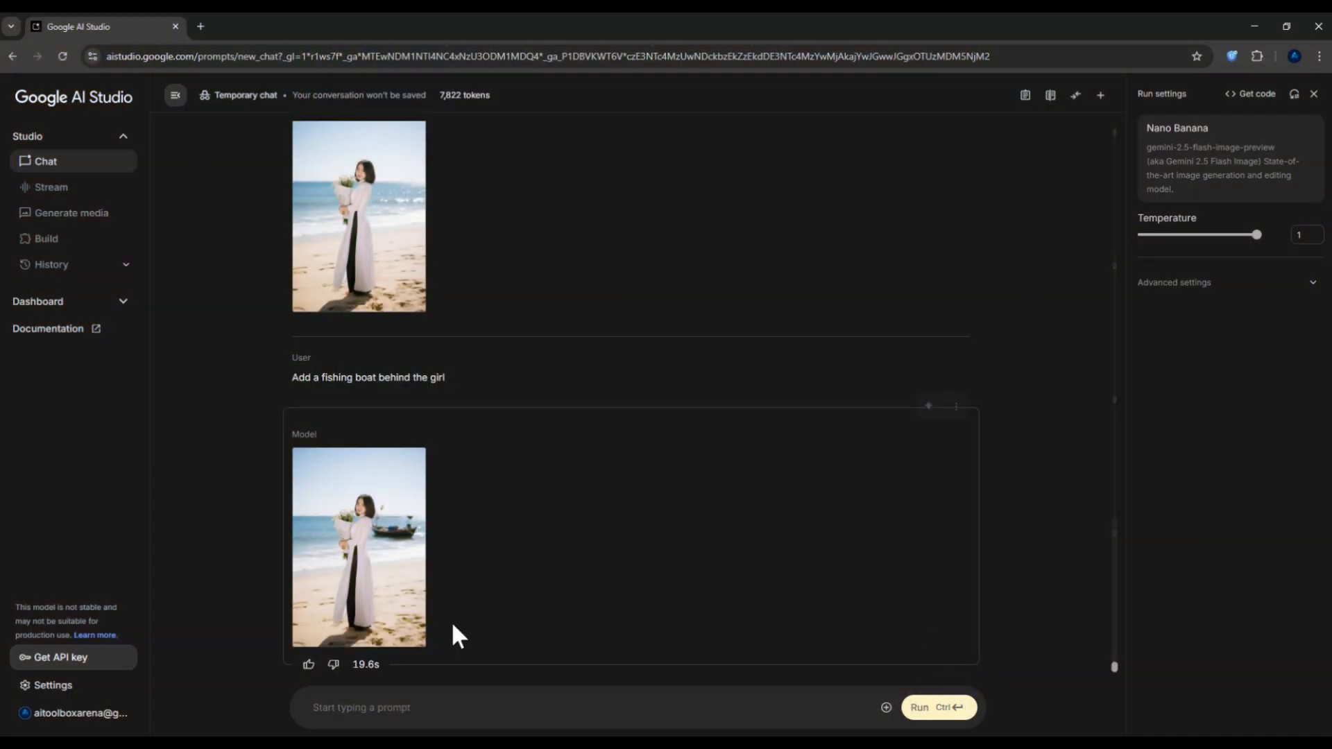
Inspect the fishing boat and the rest of the beach image at full size, and close the preview
click(396, 551)
scroll(755, 385, up, 2)
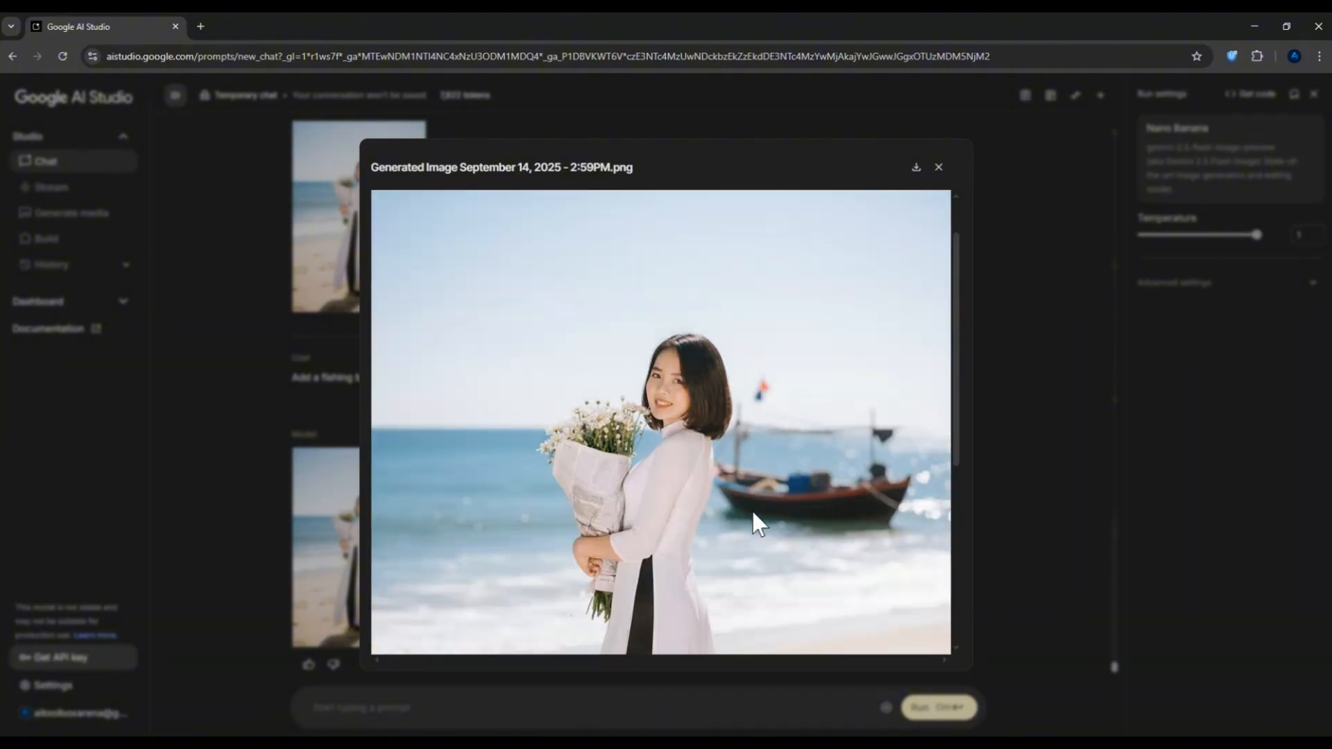
scroll(605, 589, down, 5)
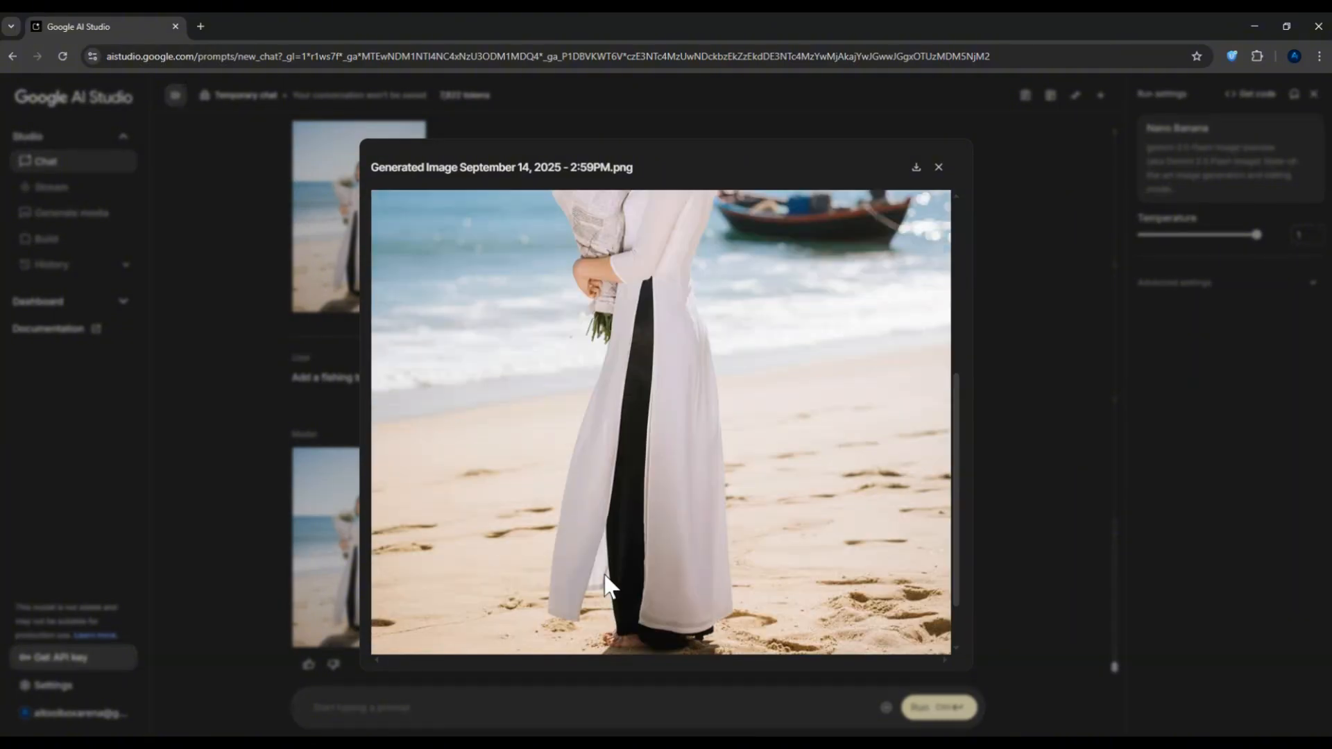
scroll(760, 495, up, 6)
click(938, 168)
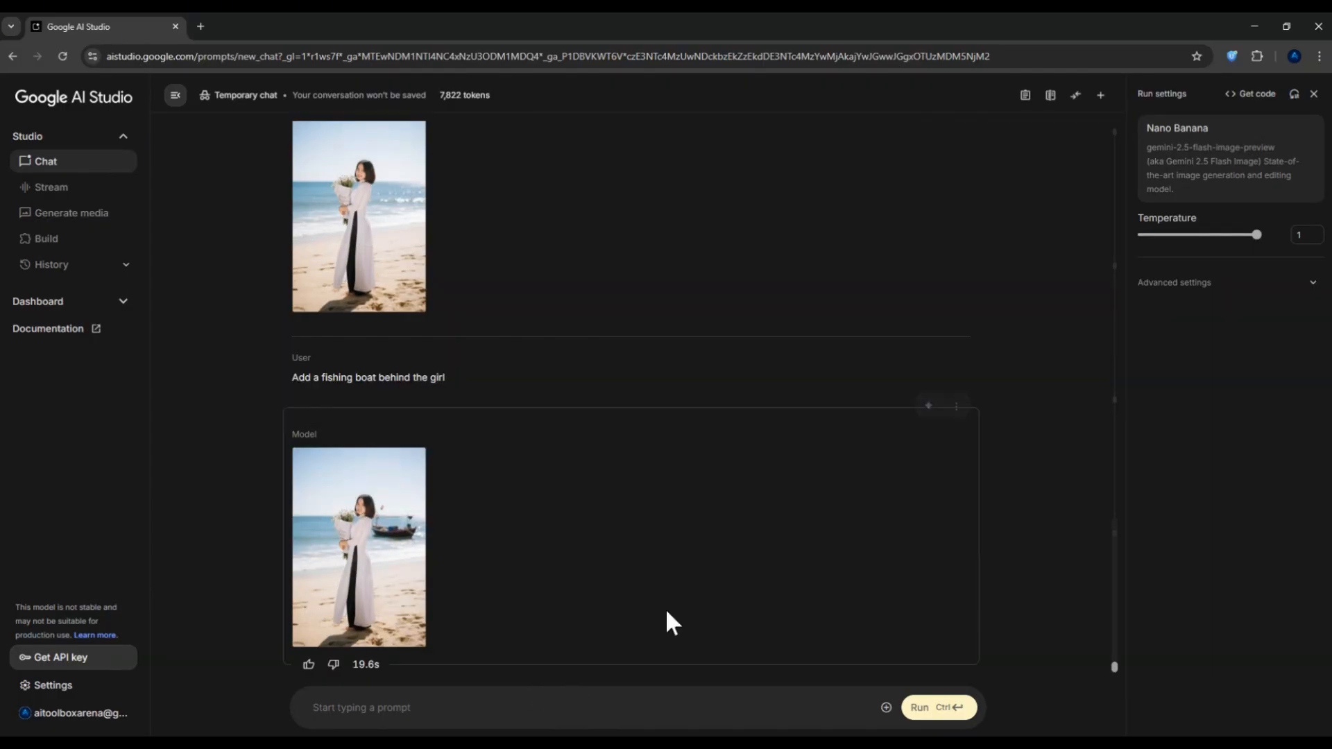
Attach the red-haired woman's portrait and run the prompt "Help me remove the acne on the girl's face"
key(ctrl+v)
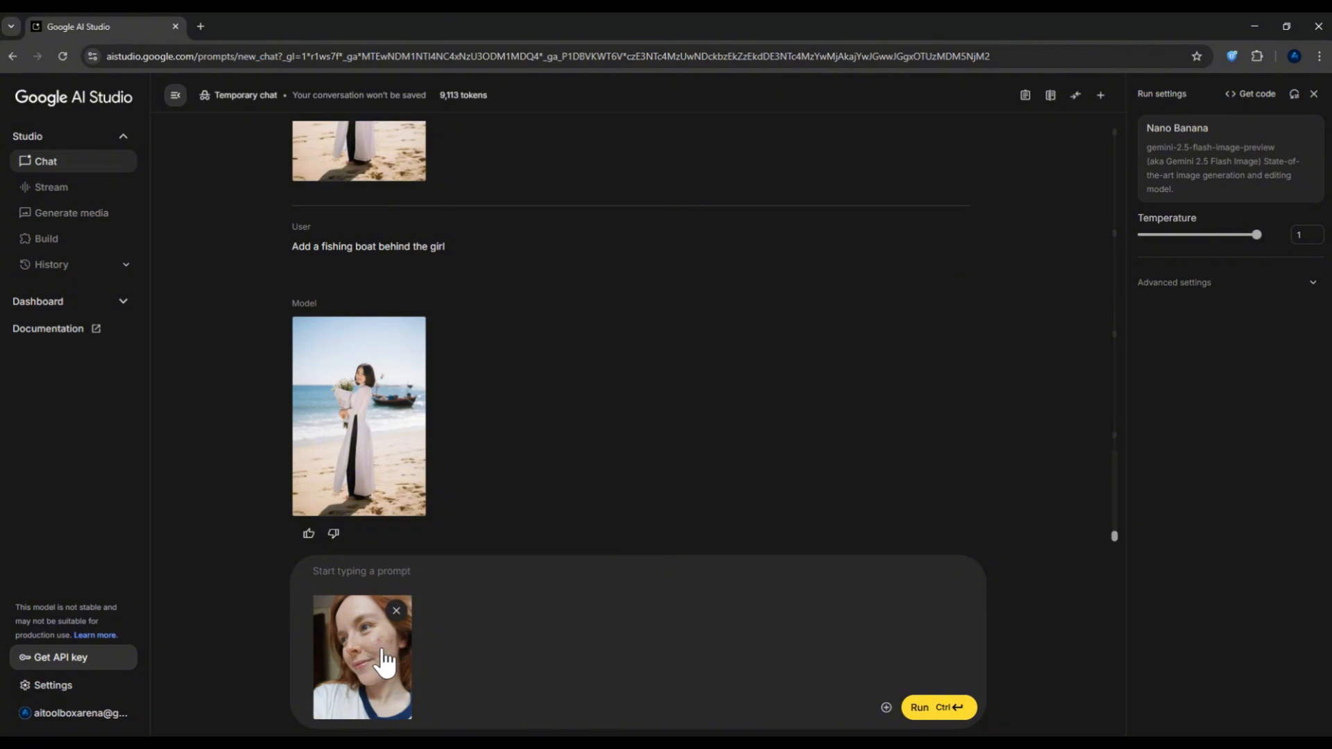
right_click(369, 572)
click(425, 414)
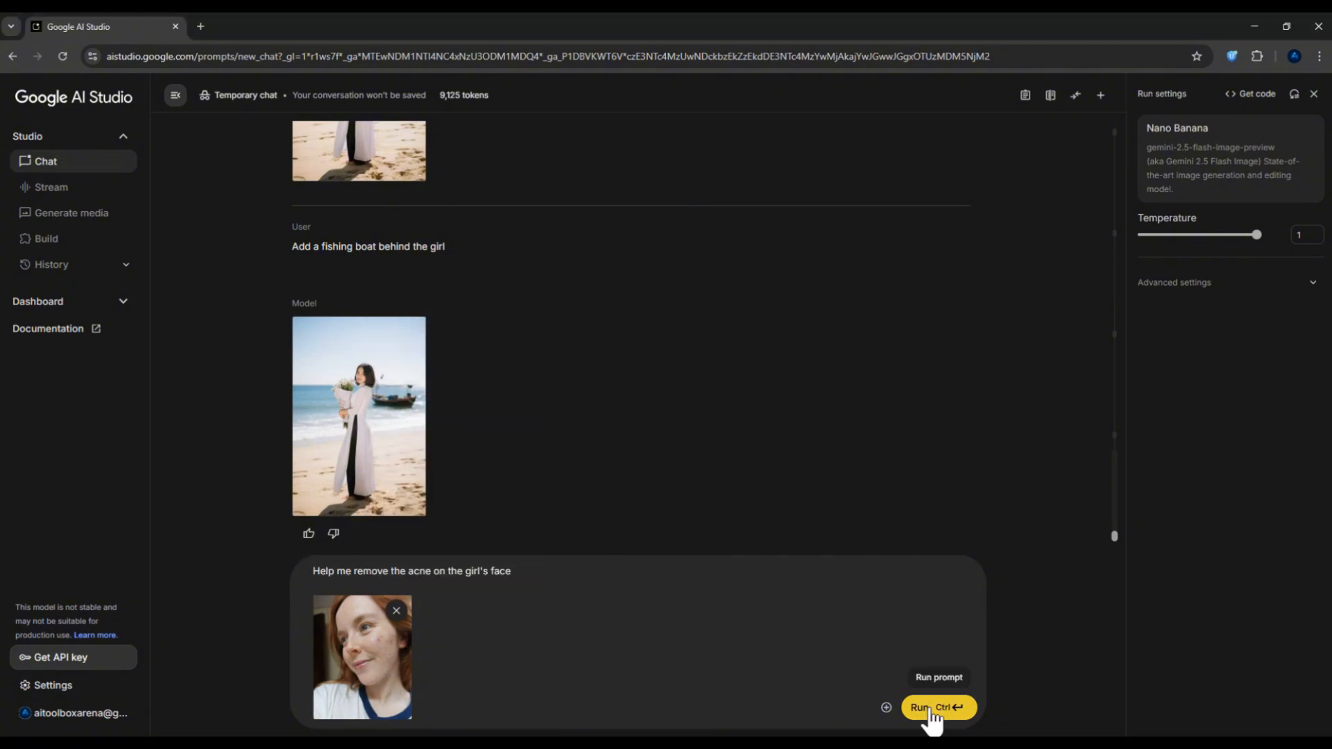
click(930, 708)
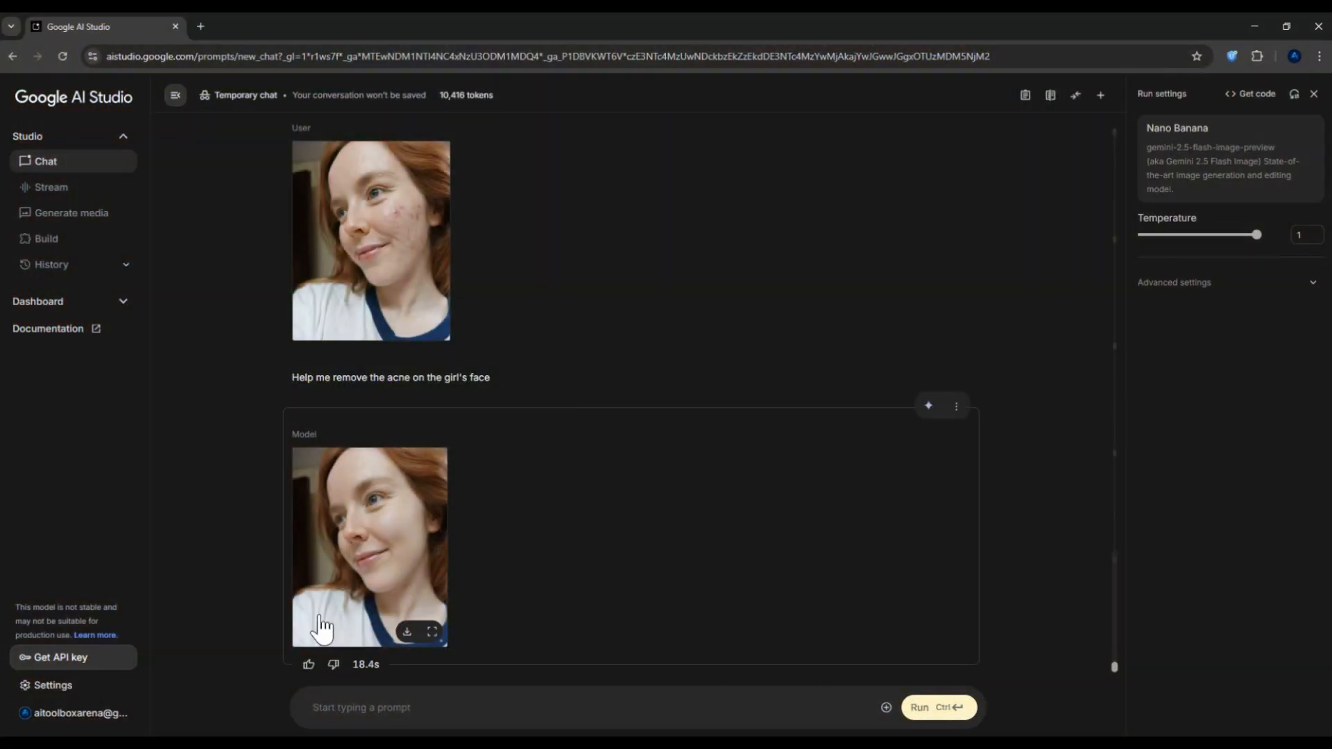
Examine the skin in the retouched portrait at full size, and close the preview
click(361, 618)
scroll(789, 431, up, 1)
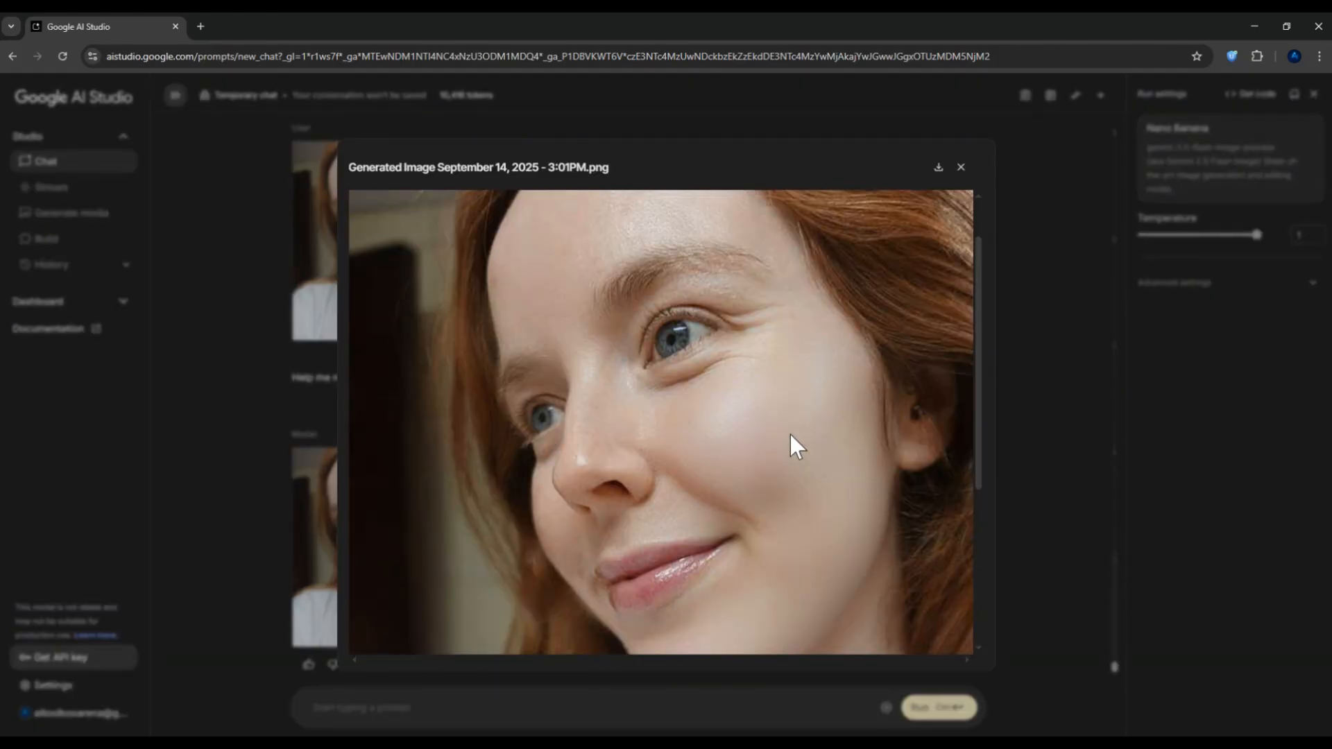
scroll(781, 455, up, 1)
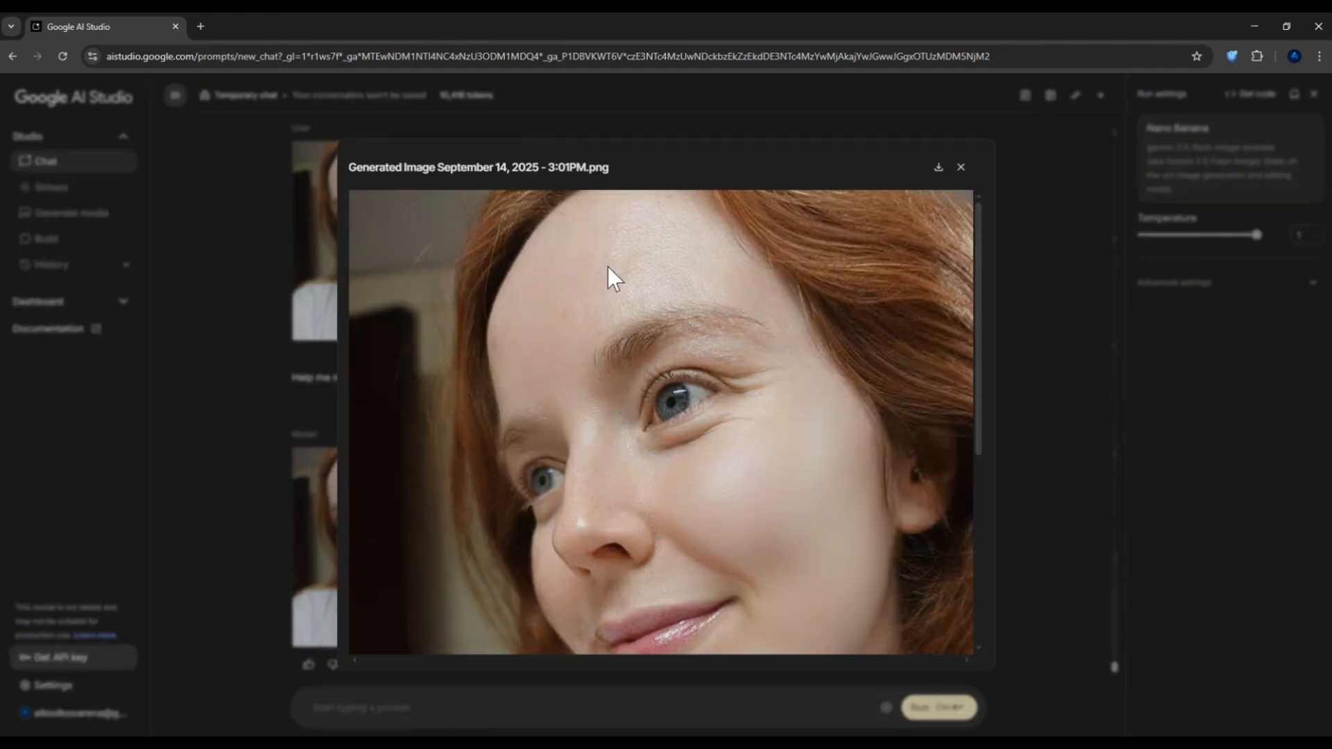
scroll(805, 451, down, 3)
scroll(780, 478, up, 3)
click(1169, 232)
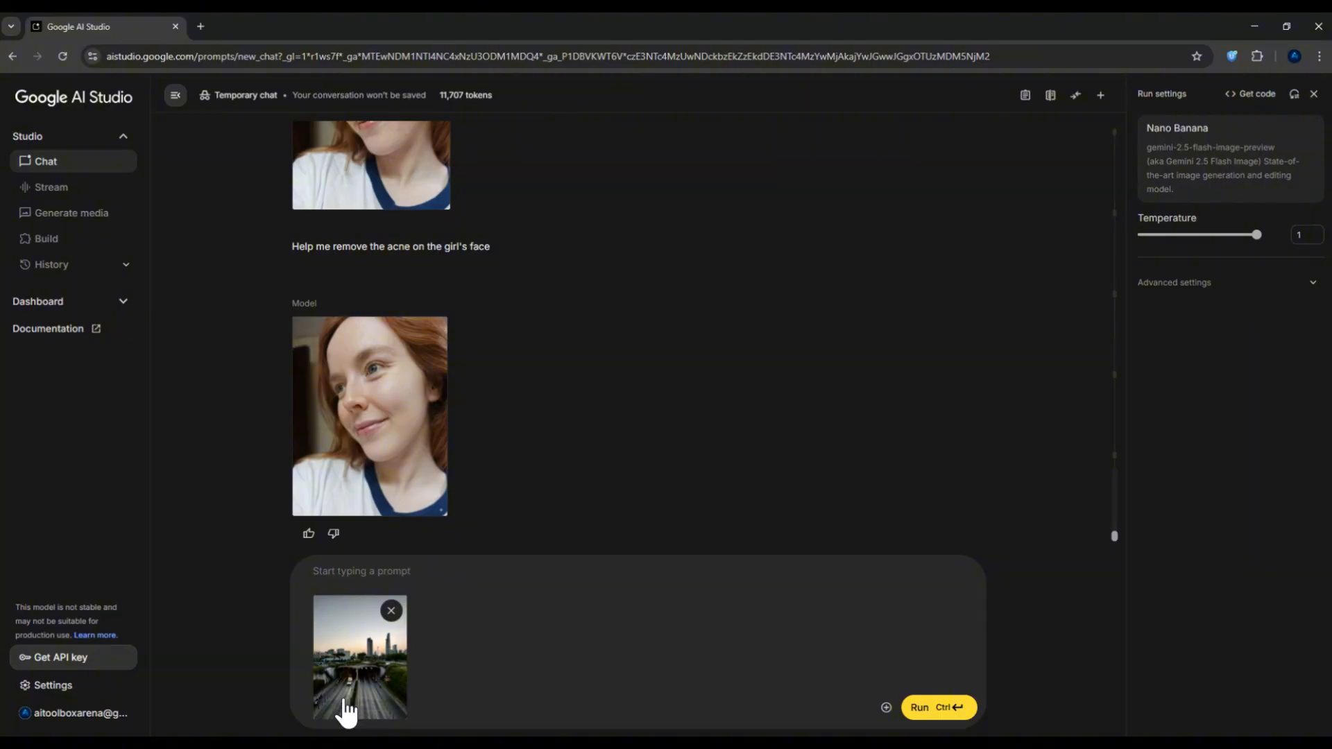
Run the prompt "Adjust the photo colors to make it look bright, vibrant, and lively" on the attached city road photo
right_click(388, 568)
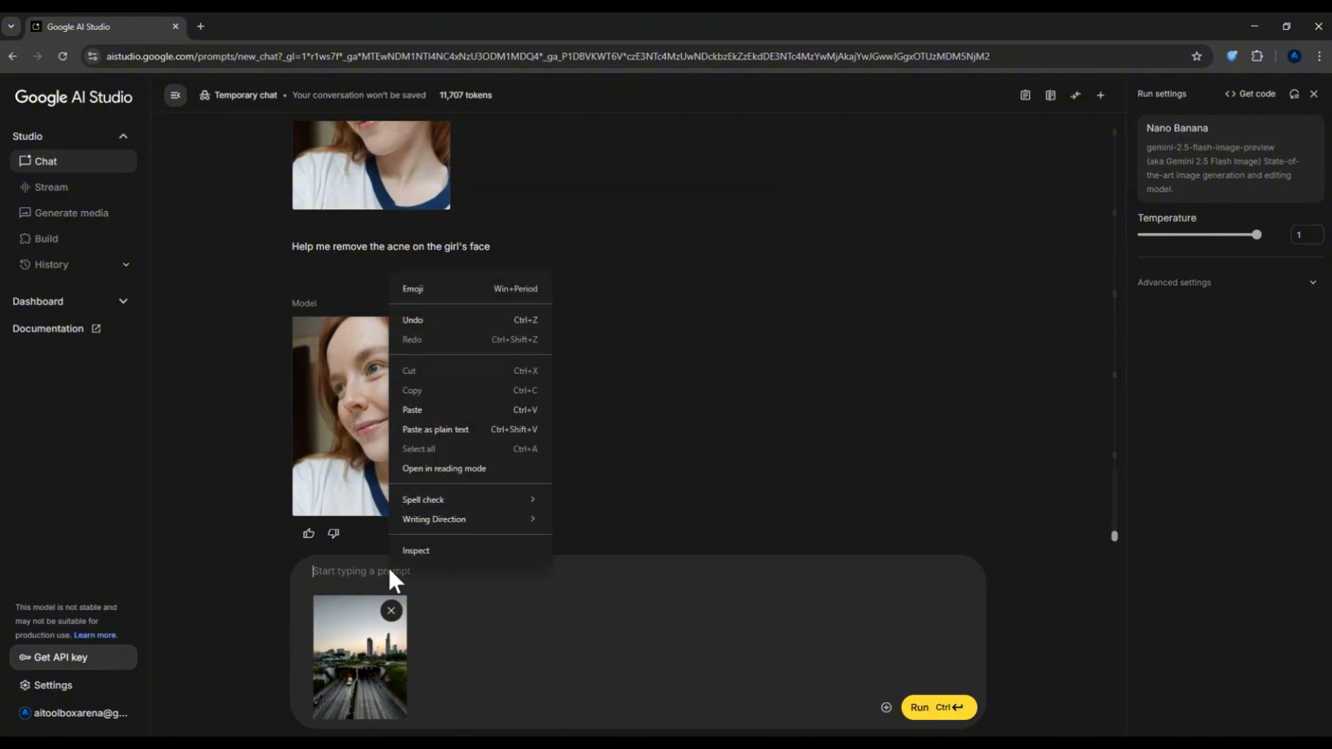
click(445, 409)
click(937, 708)
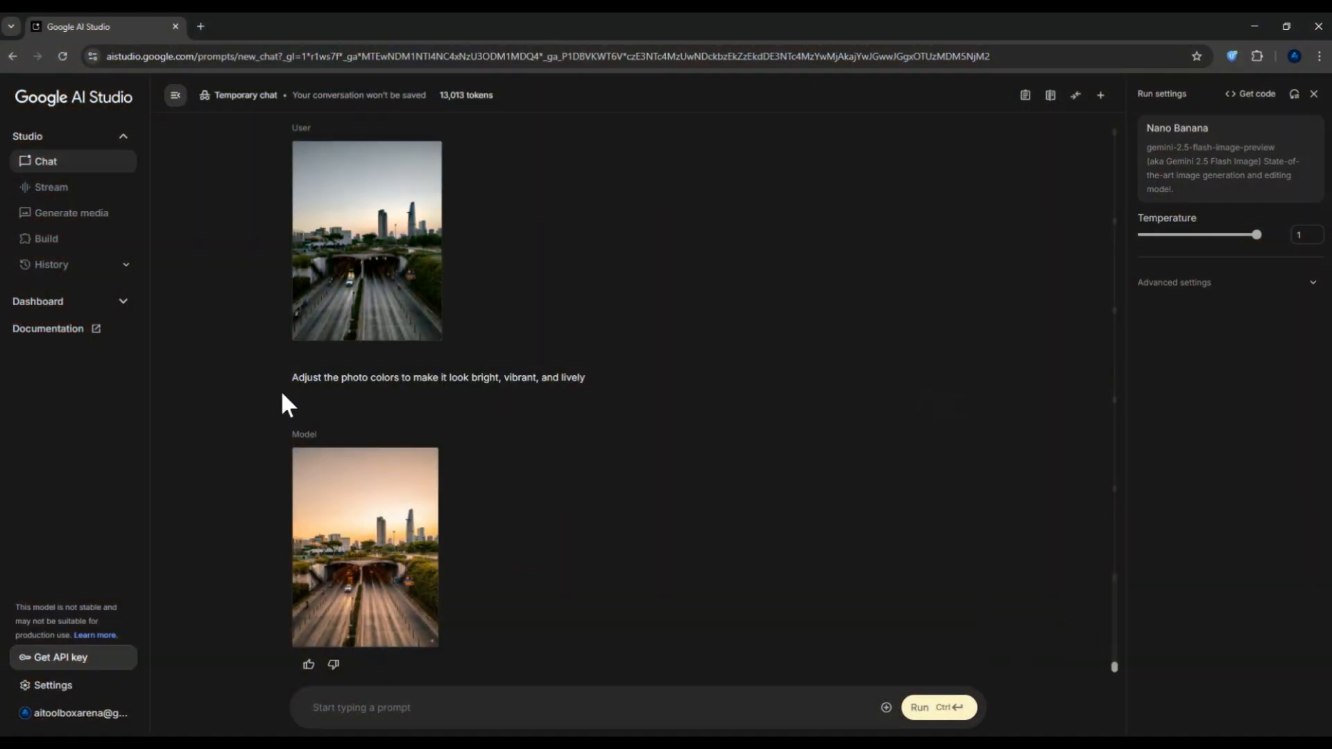
Examine the colors of the adjusted city road photo at full size, and close the preview
click(386, 564)
scroll(796, 351, down, 4)
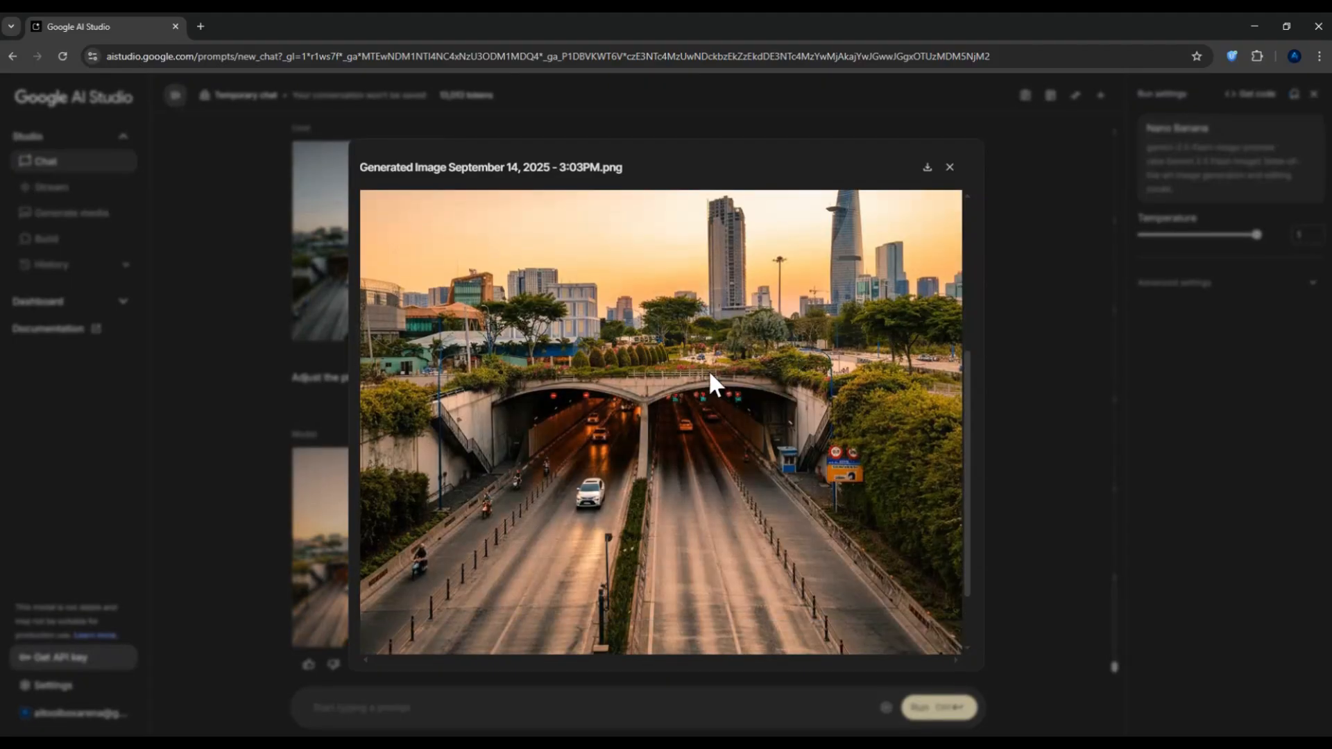
scroll(571, 461, up, 3)
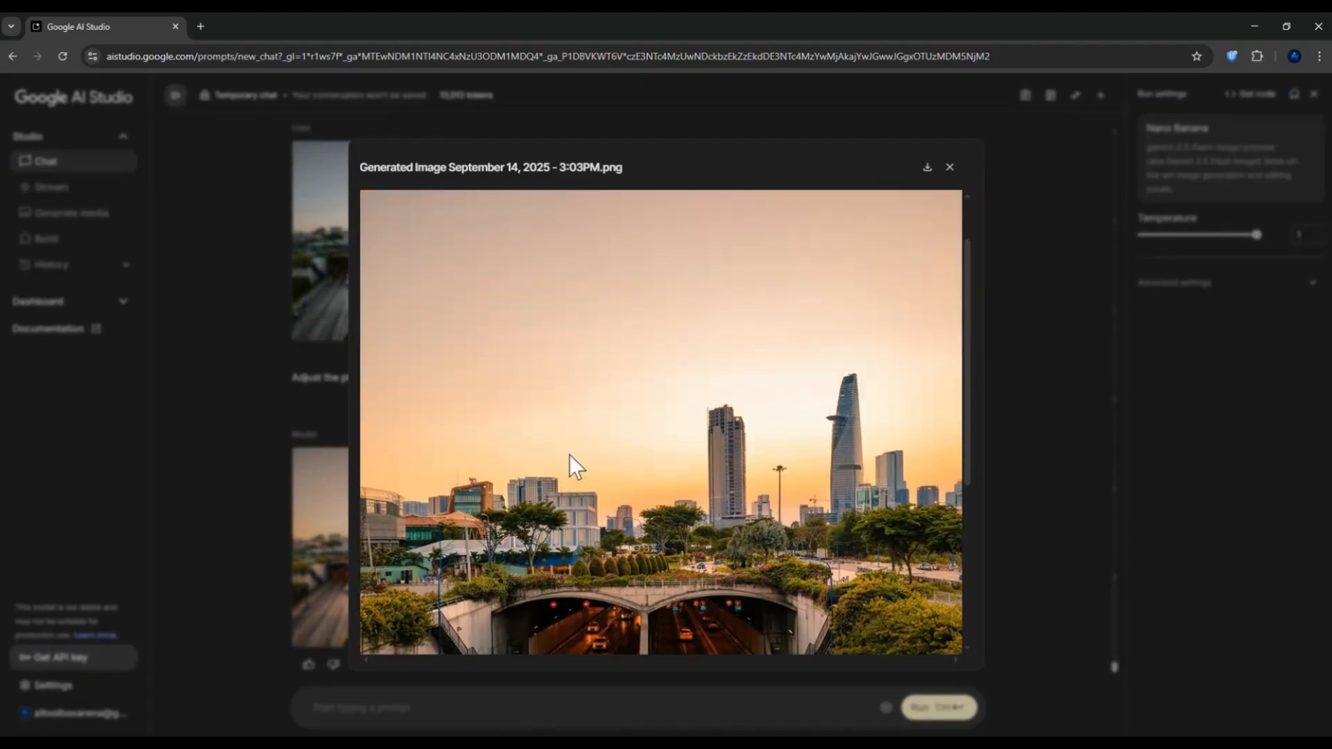
click(222, 208)
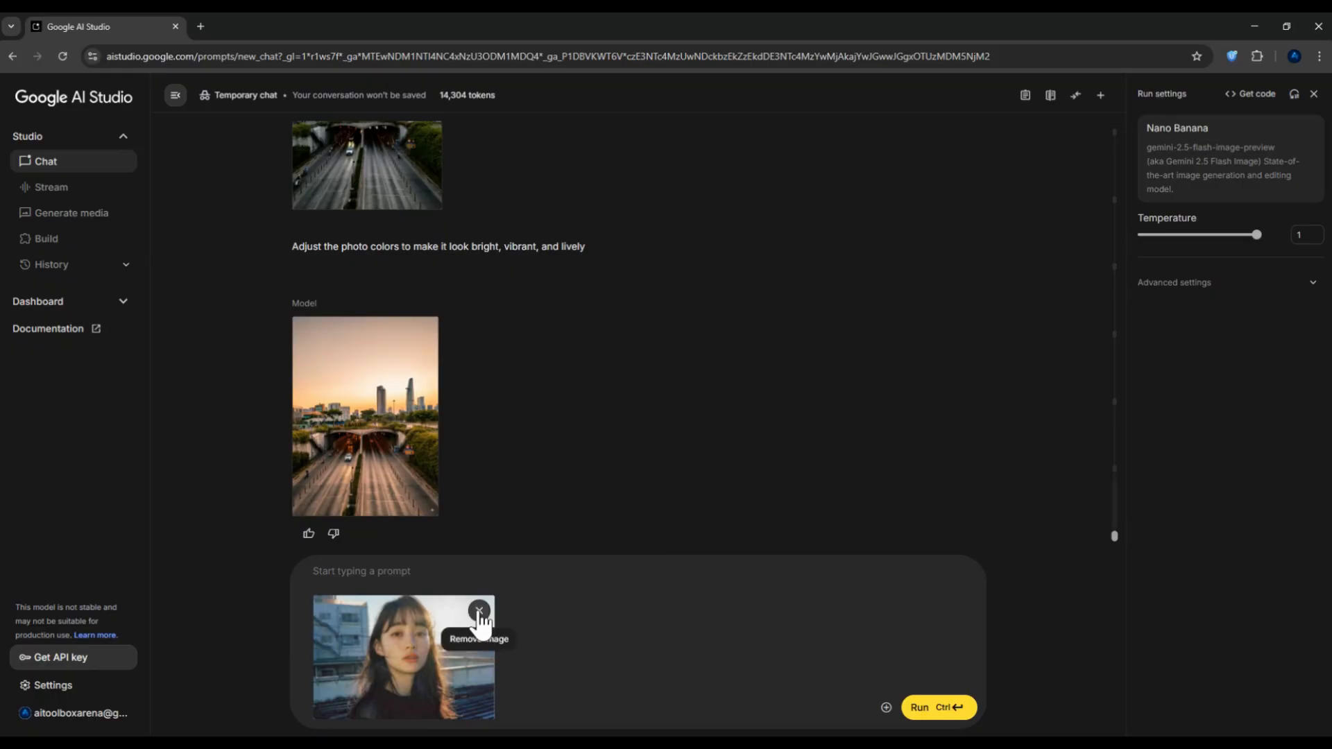
Run the prompt "Enhance this image to ultra high resolution. Keep details sharp, natural, and realistic without distortion." on the attached rooftop portrait
click(372, 663)
key(Escape)
right_click(344, 574)
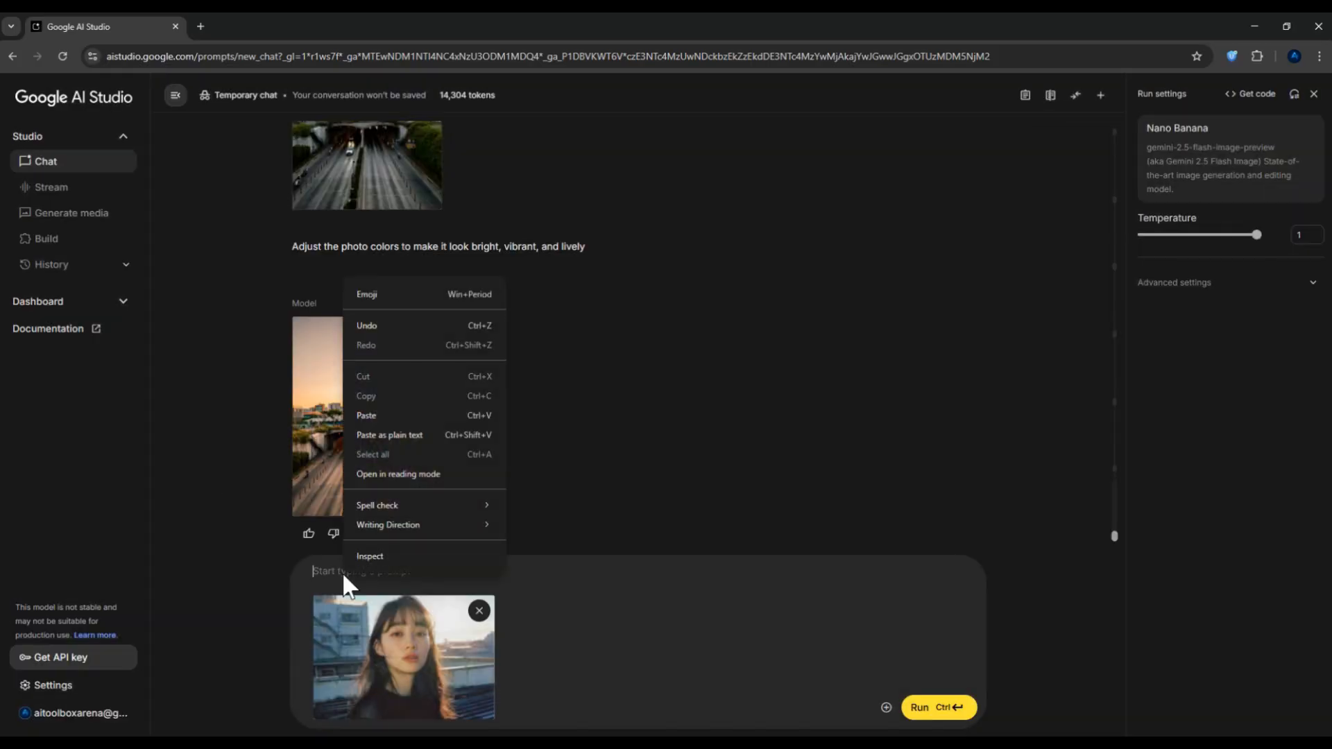
click(421, 413)
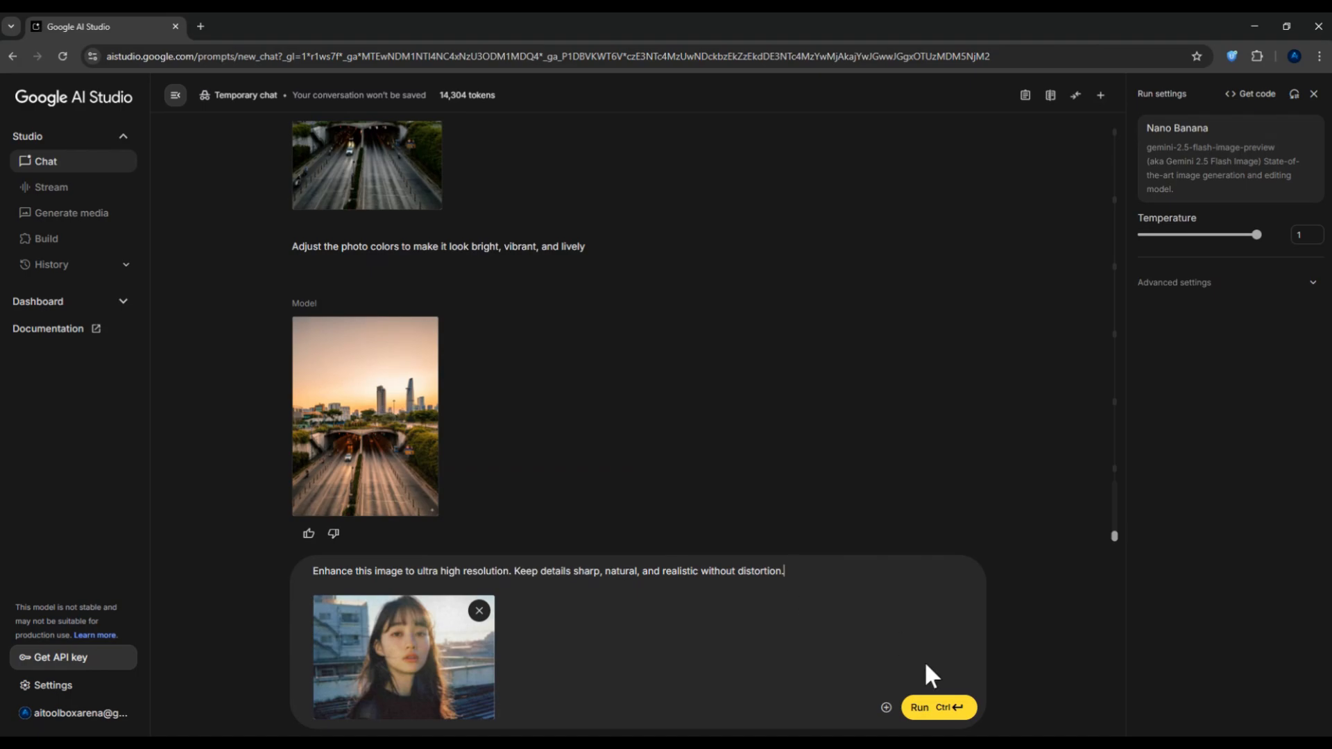
click(923, 708)
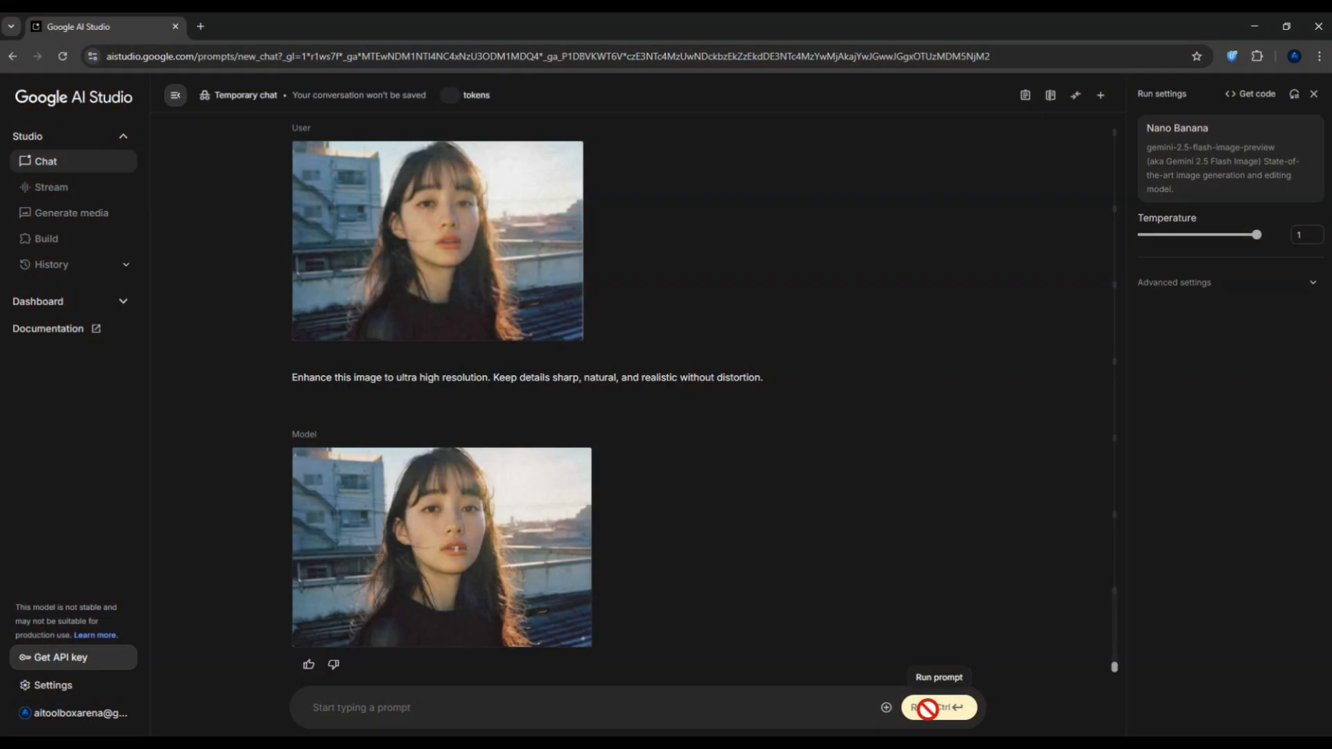
Compare the sharpness of the enhanced rooftop portrait with the original photo at full size, and close the preview
click(458, 576)
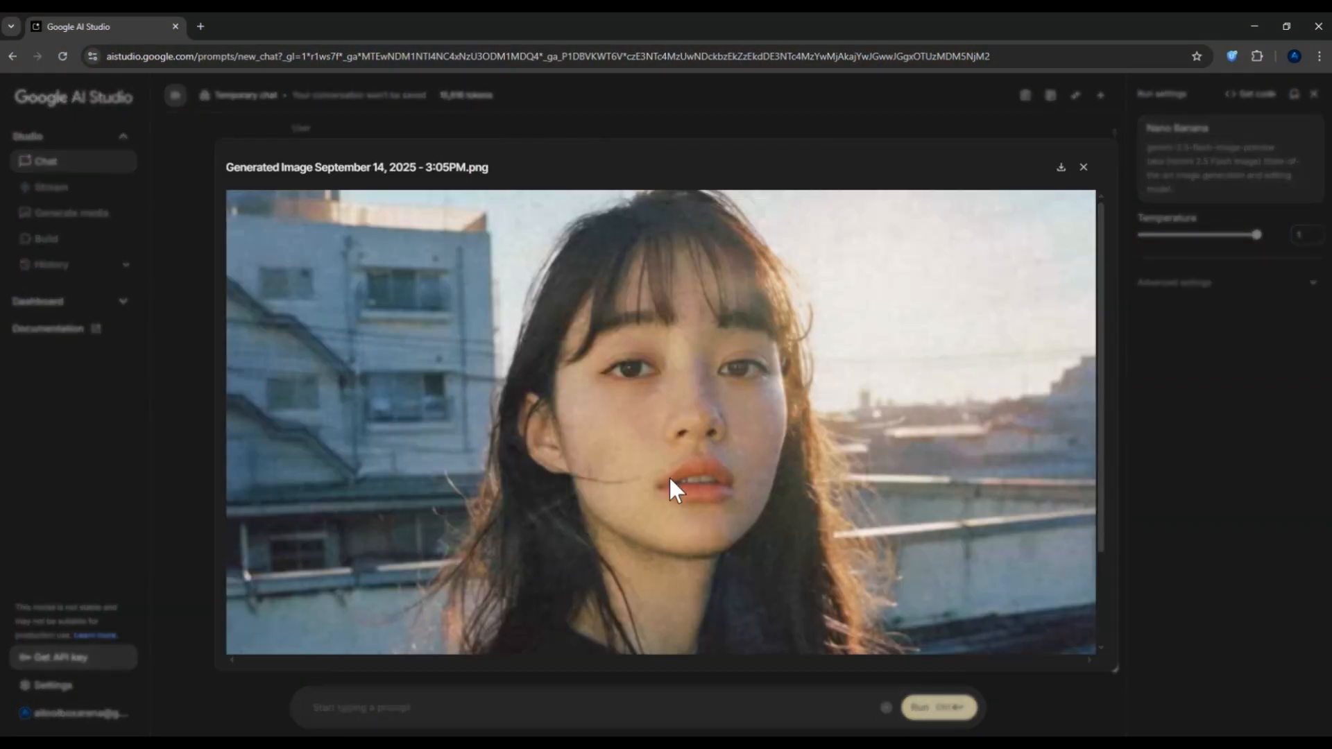
scroll(819, 410, down, 2)
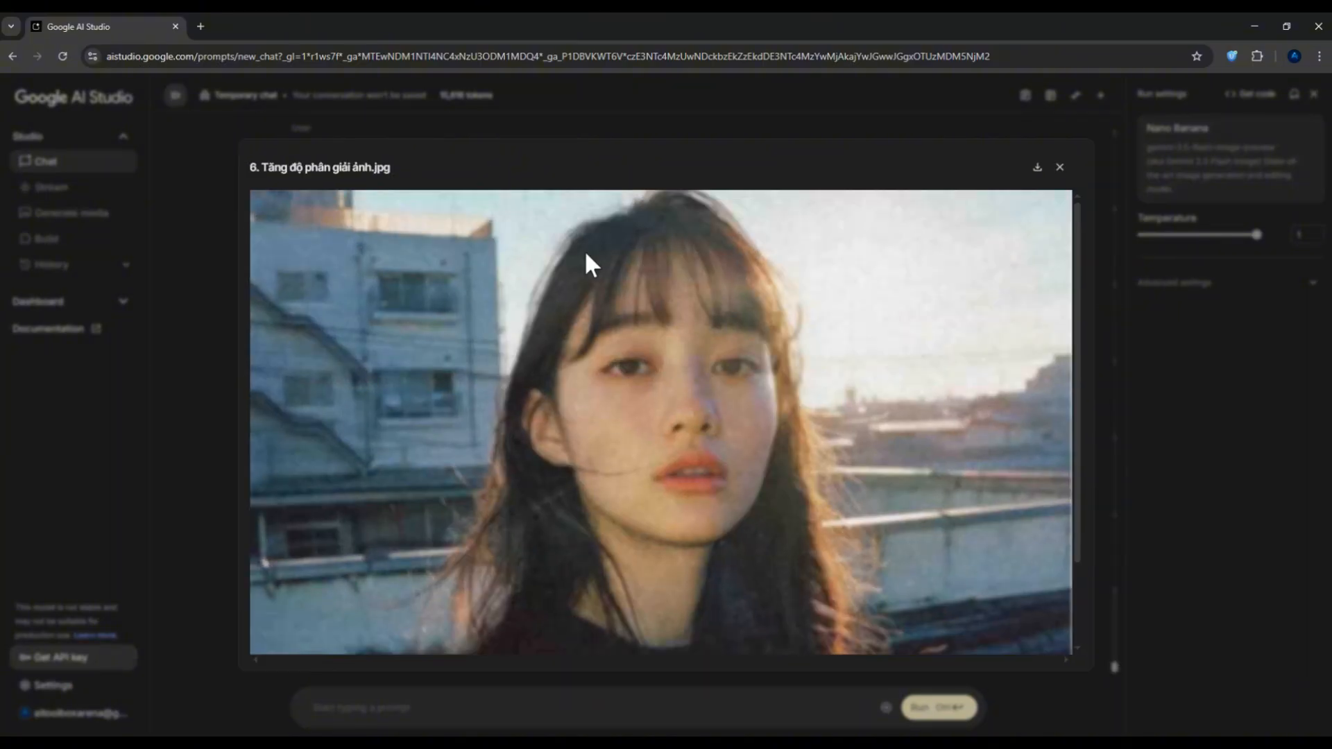
scroll(484, 294, down, 1)
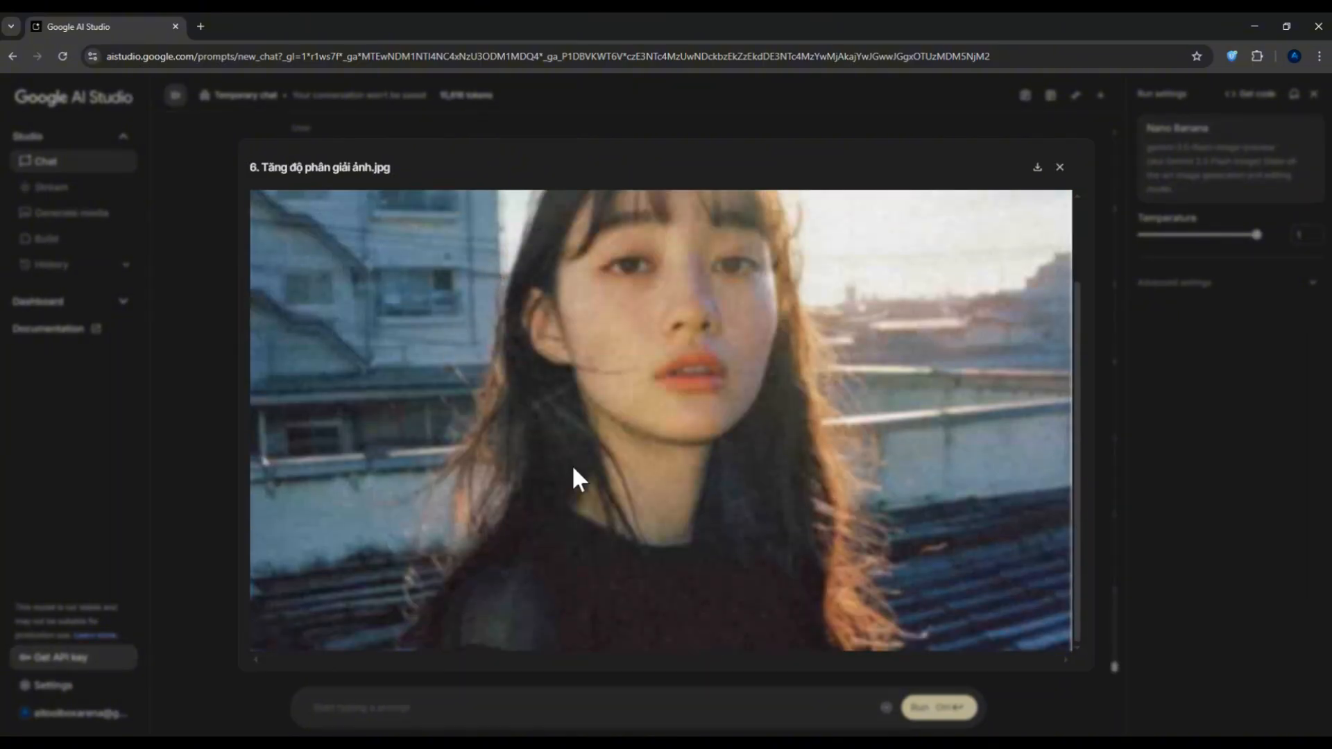
click(1061, 167)
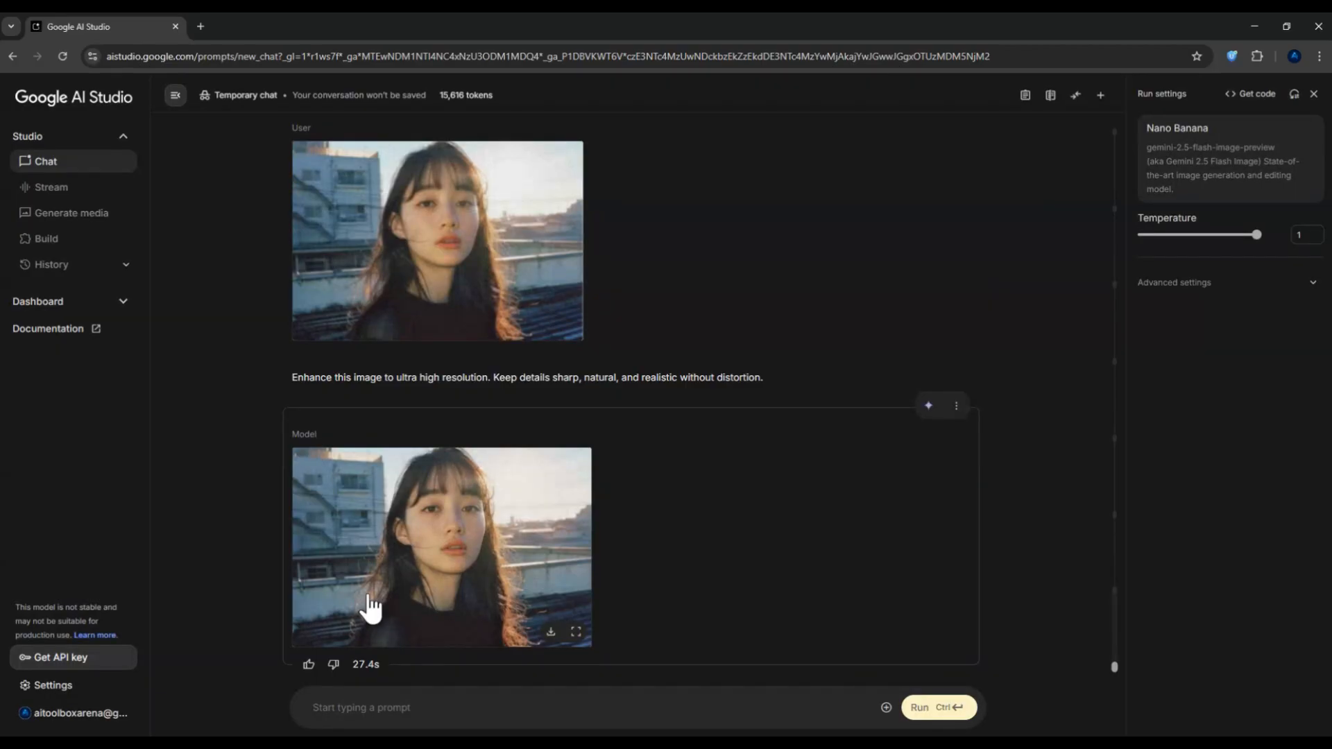
click(415, 558)
scroll(732, 458, down, 1)
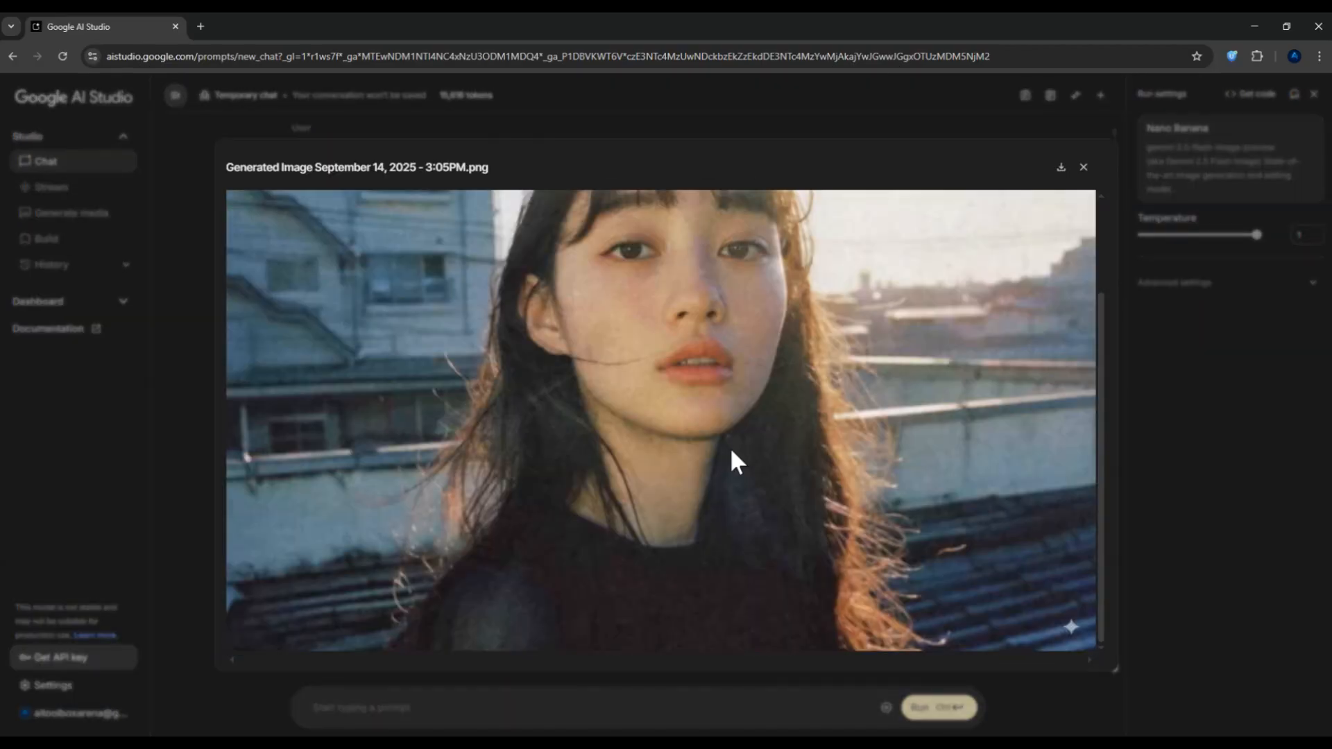
scroll(751, 464, up, 1)
click(1084, 167)
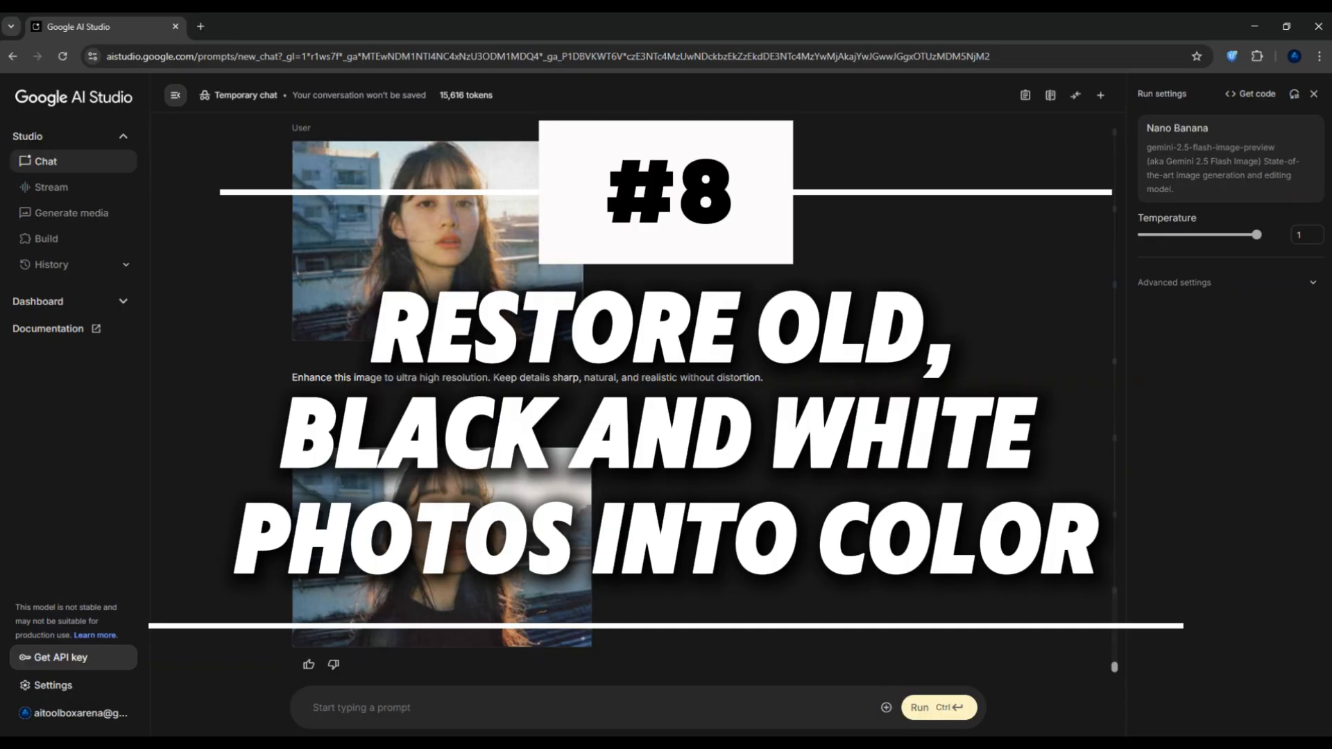
Attach the black-and-white soldiers photo and run a prompt to restore it: sharpen face and clothing, remove scratches, stains and yellowing, add natural realistic colors
key(ctrl+v)
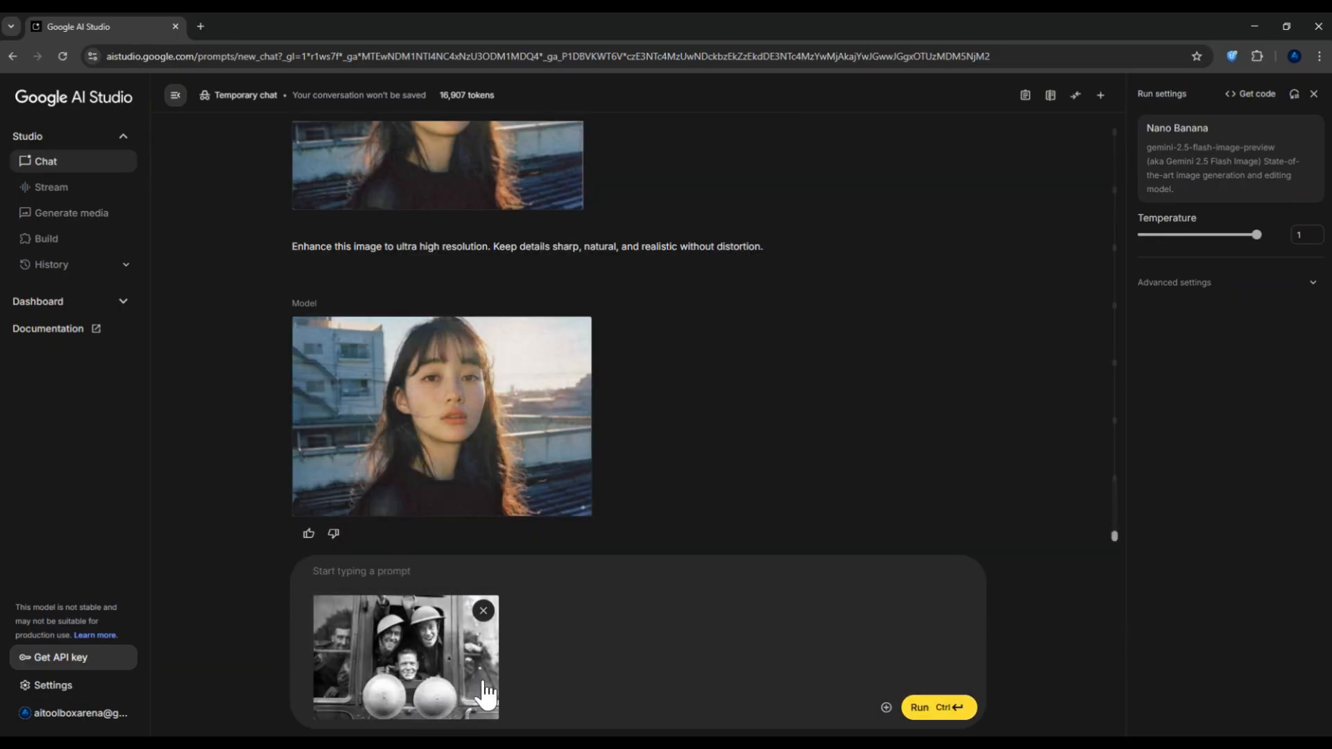
right_click(414, 568)
click(430, 414)
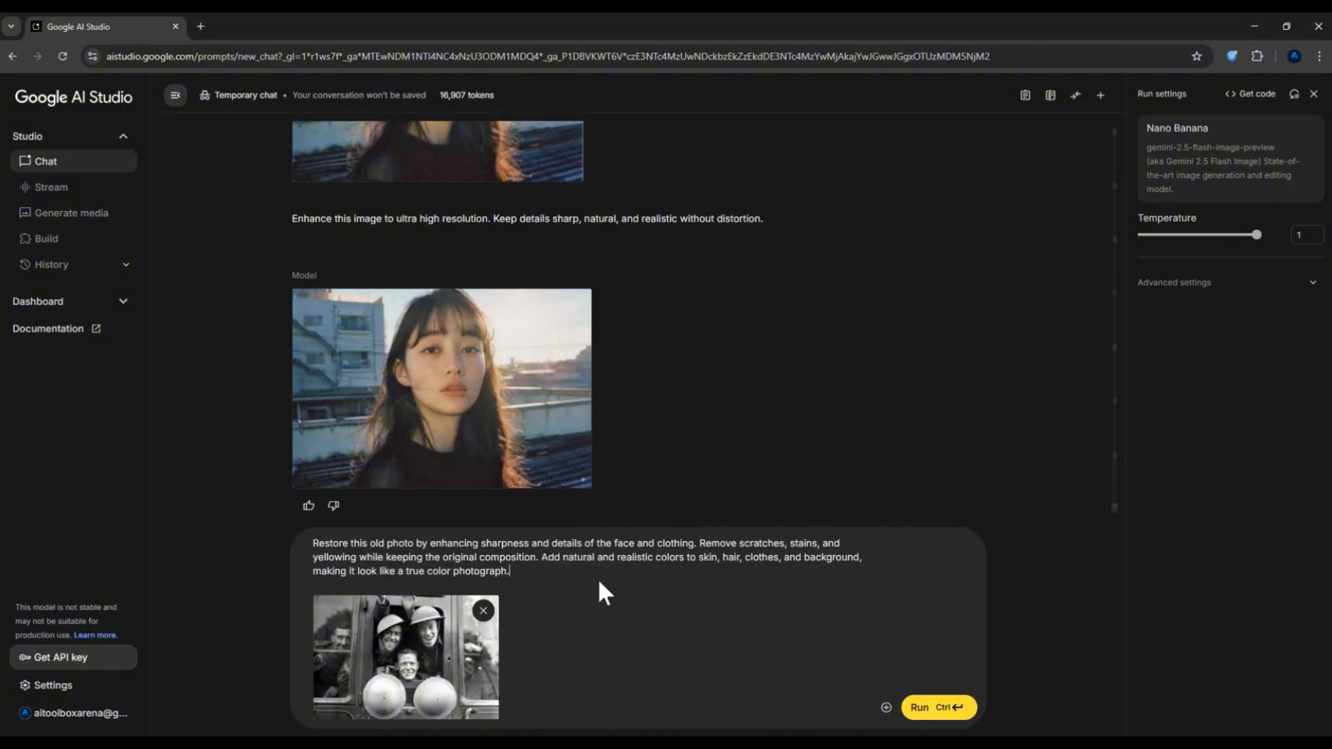
click(910, 708)
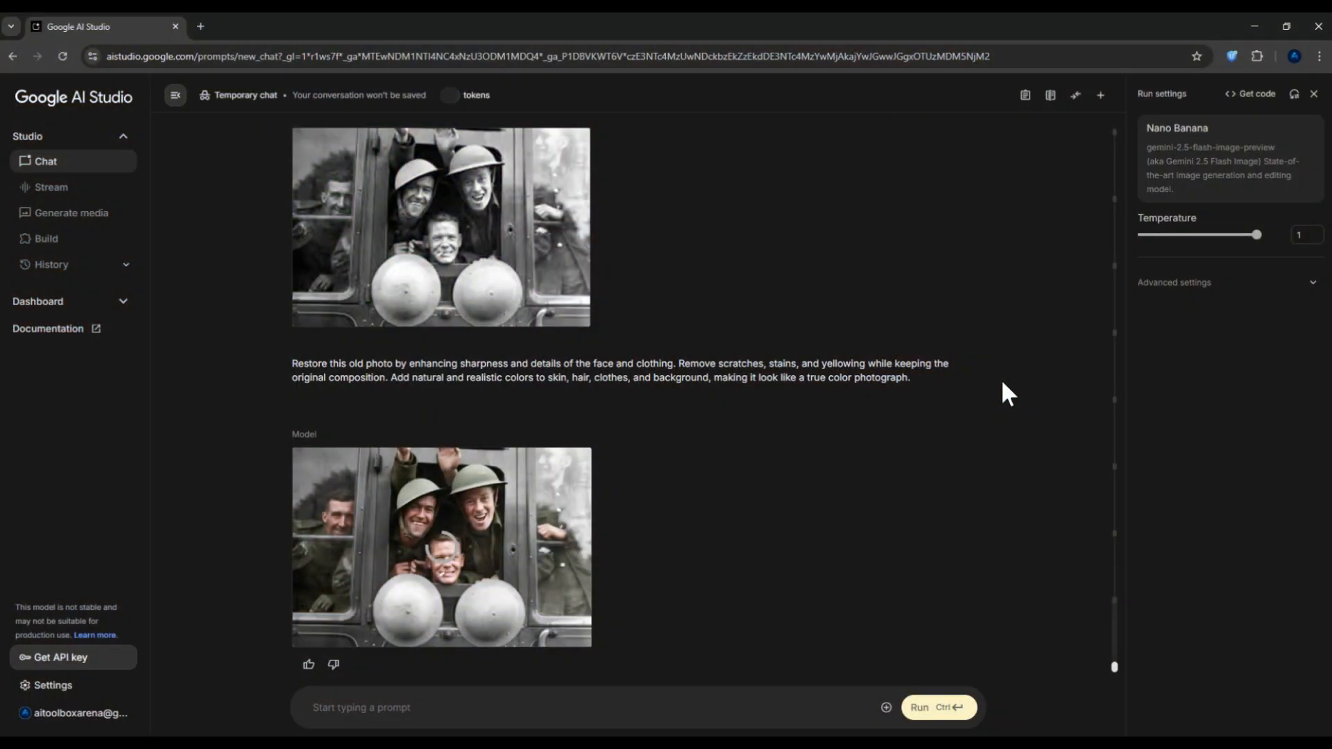
Examine the restored color photo of the soldiers at full size, and close the preview
click(583, 462)
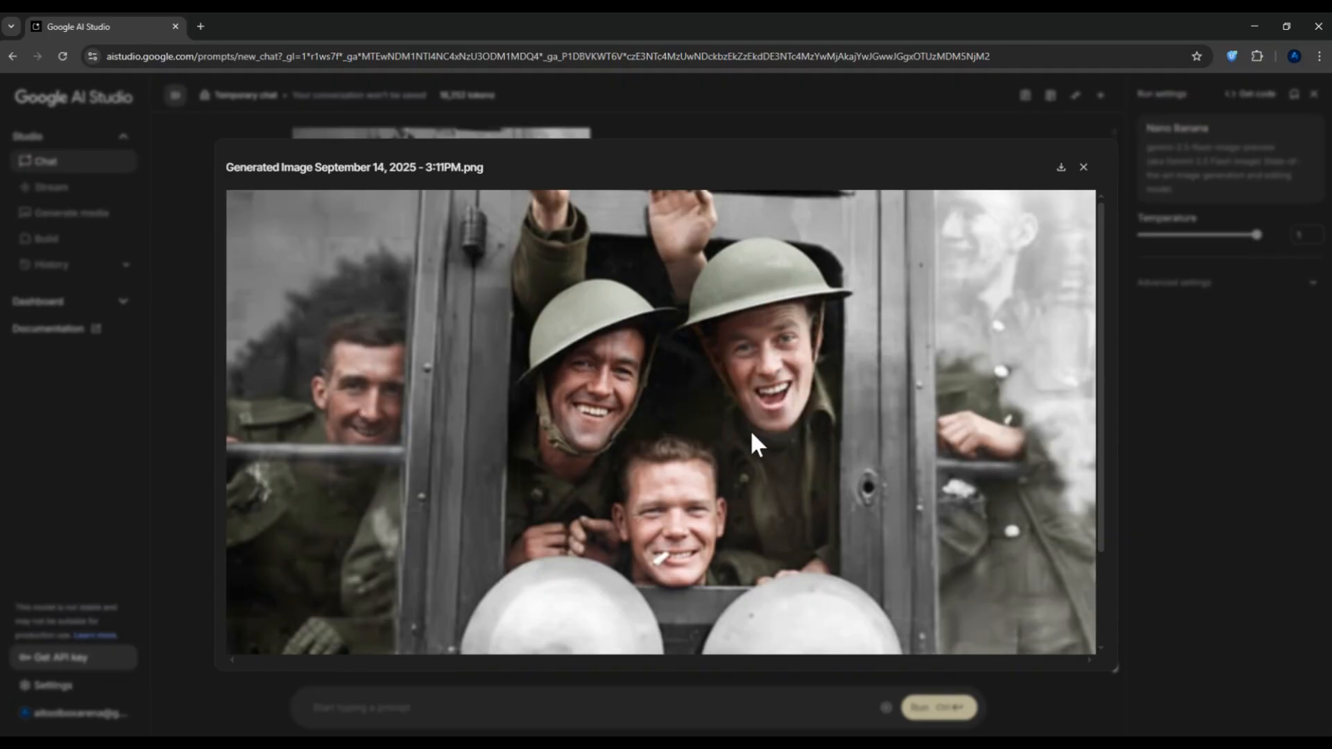
scroll(751, 431, down, 2)
scroll(755, 437, up, 2)
click(1082, 168)
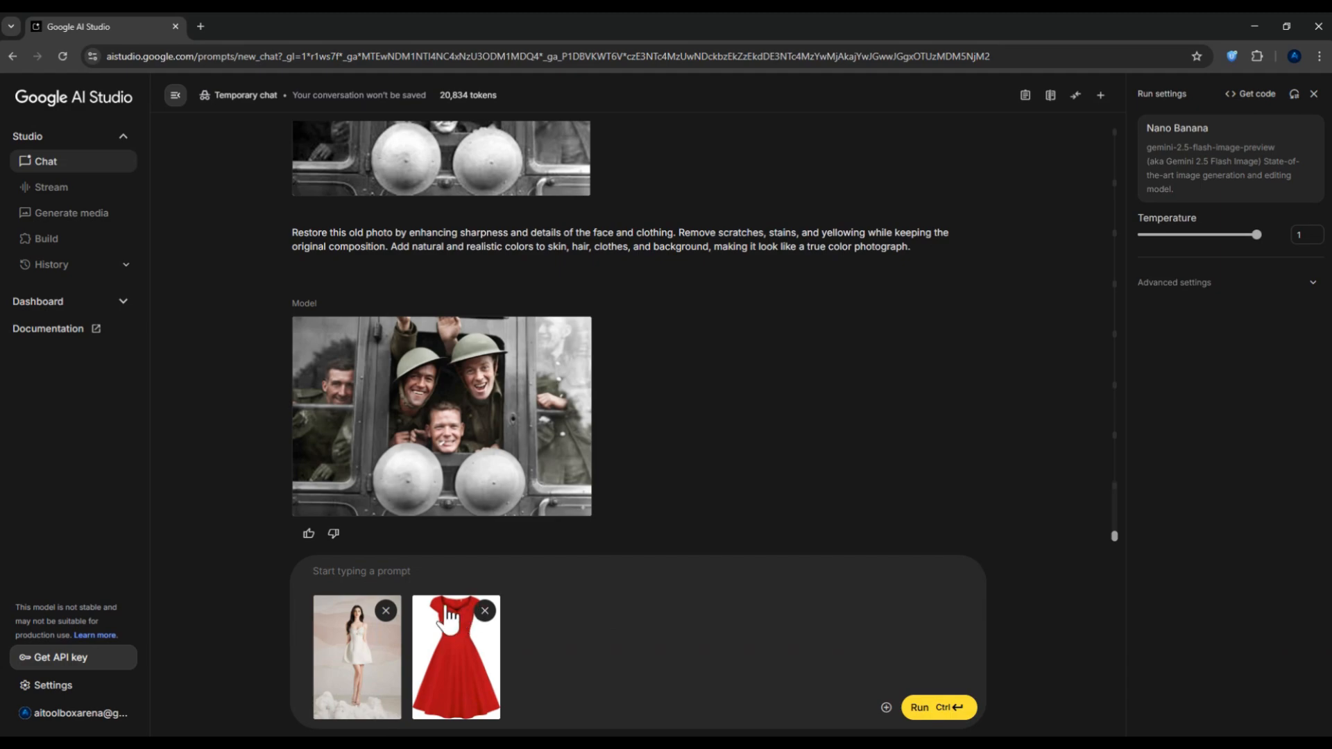
Run the prompt "Replace the girl's current white dress with the red dress shown in the reference image." on the two attached images
right_click(361, 568)
click(426, 410)
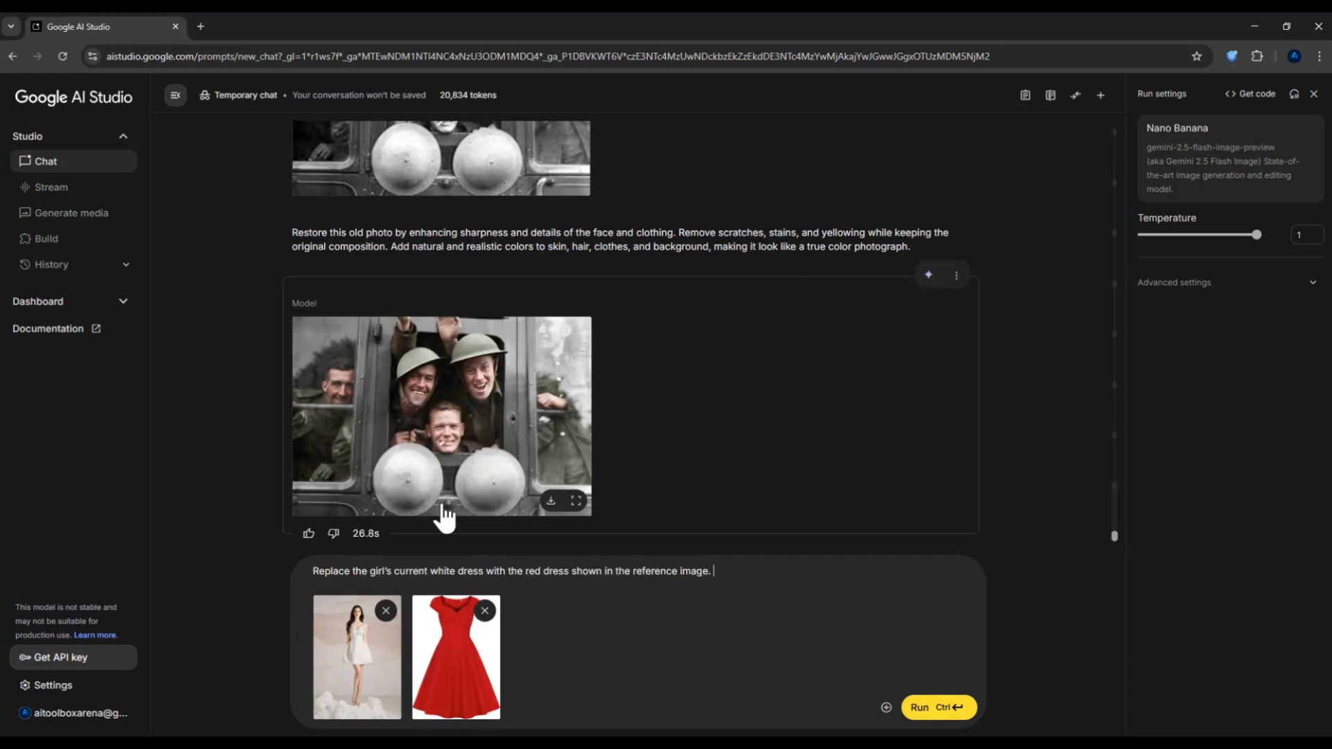
key(ctrl+Return)
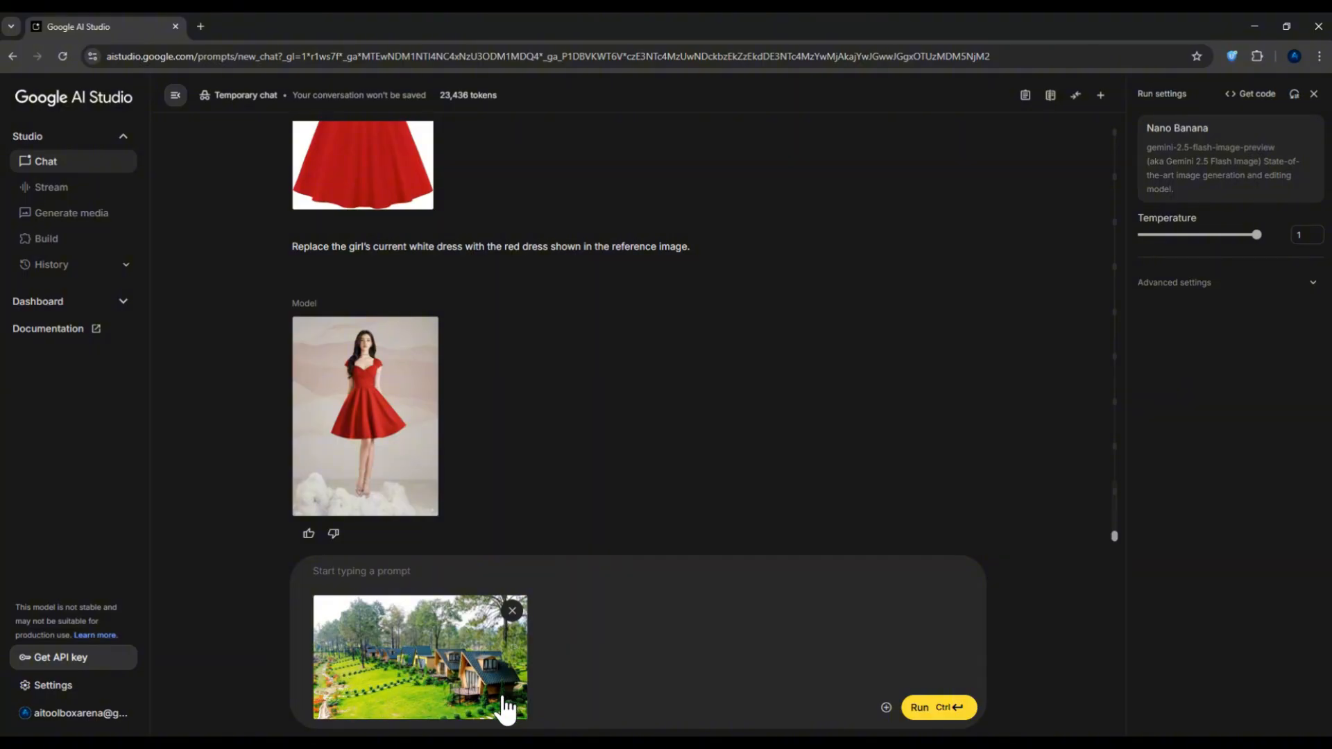
Run a prompt turning the attached daytime cabins photo into a realistic nighttime scene with a darkened sky, adjusted lighting and shadows, and natural night tones
right_click(397, 580)
click(445, 416)
key(ctrl+Return)
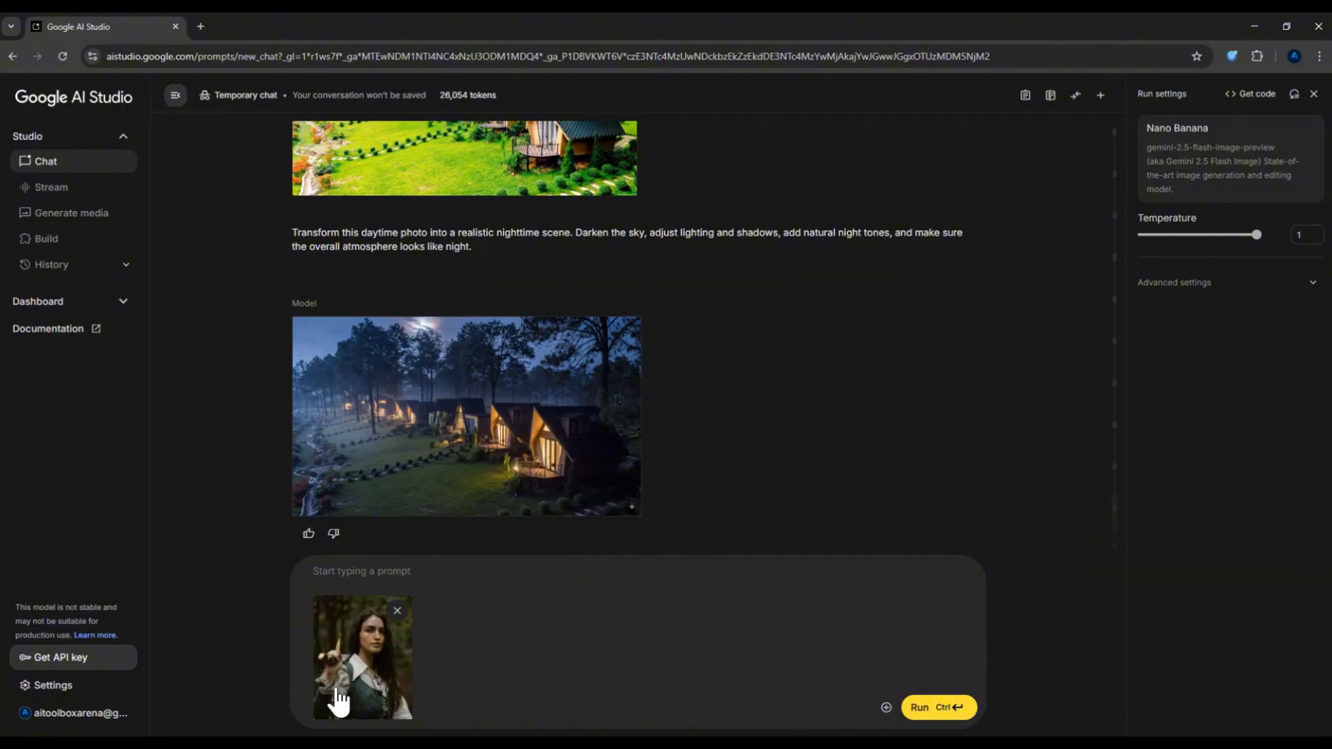
Run the prompt "Transform this image into a anime style." on the attached portrait of the dark-haired woman in the forest
right_click(399, 566)
click(437, 410)
key(ctrl+Return)
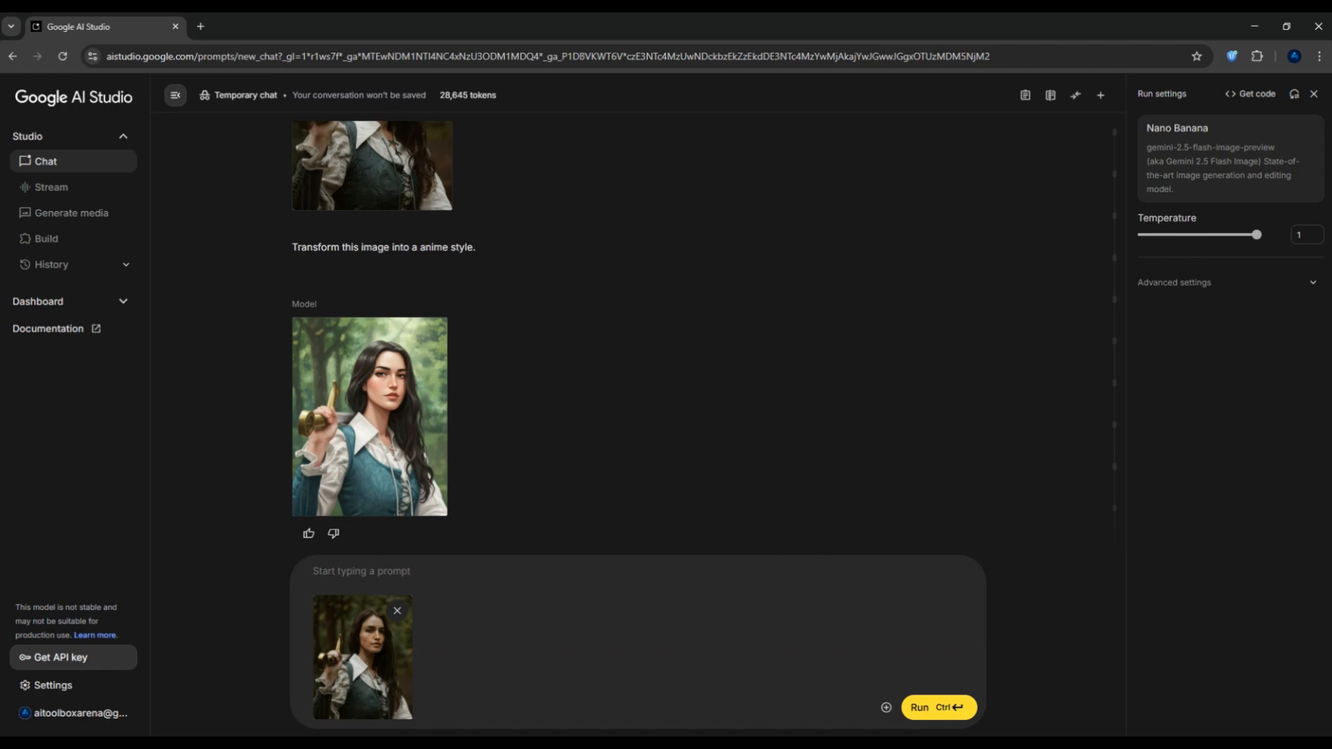
Paste the copied prompt for the newly attached original forest portrait and run it
right_click(361, 566)
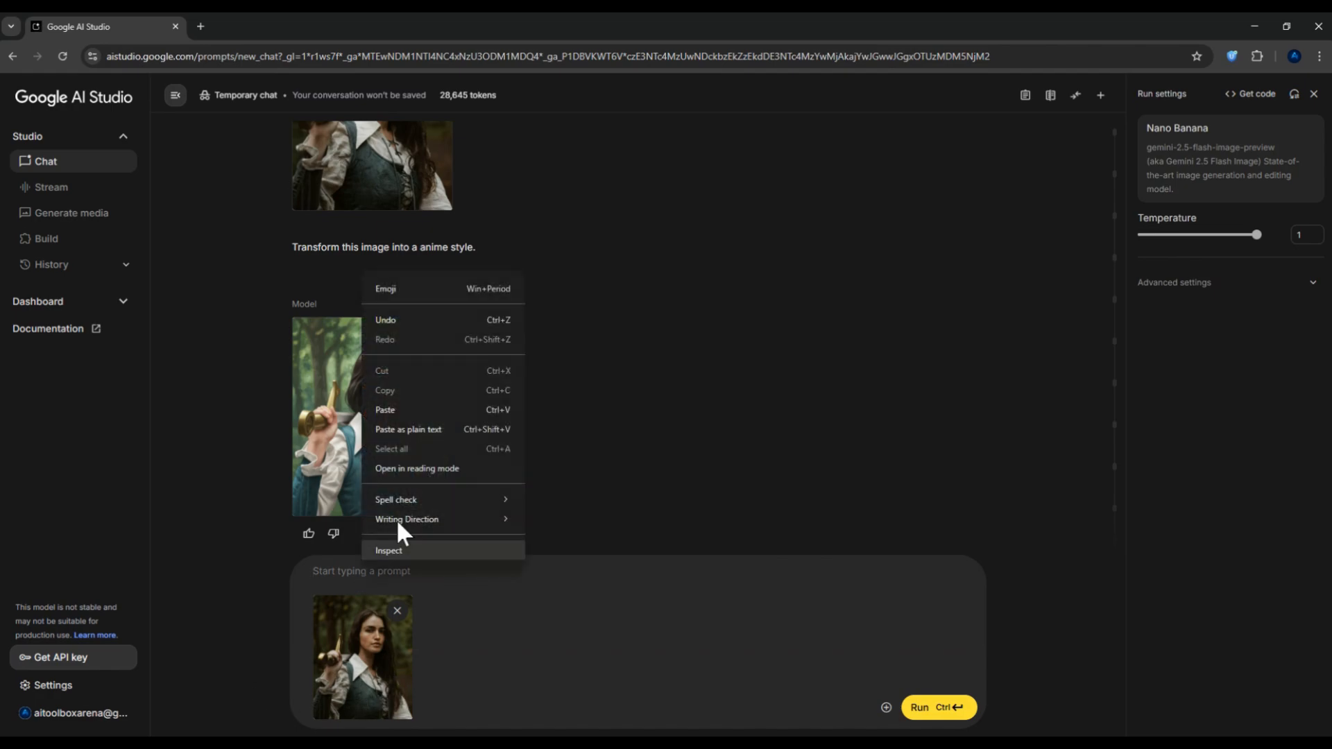
click(440, 411)
click(919, 709)
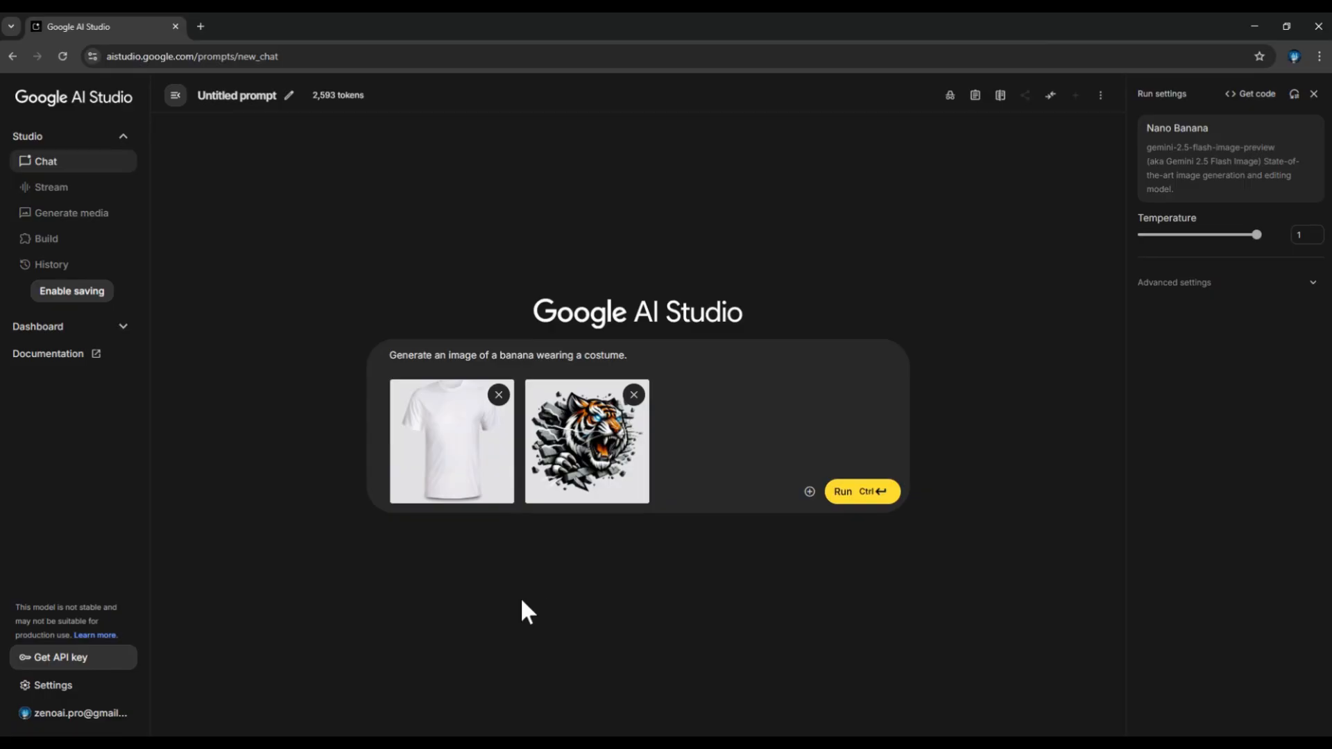
Replace the prompt with "Create a t-shirt mockup with this image printed on the front", the design large and centered on the chest, and run it
key(ctrl+a)
text(Create a t-shirt mockup with this image printed on the front. Place the design large and centered on the chest area of the shirt.)
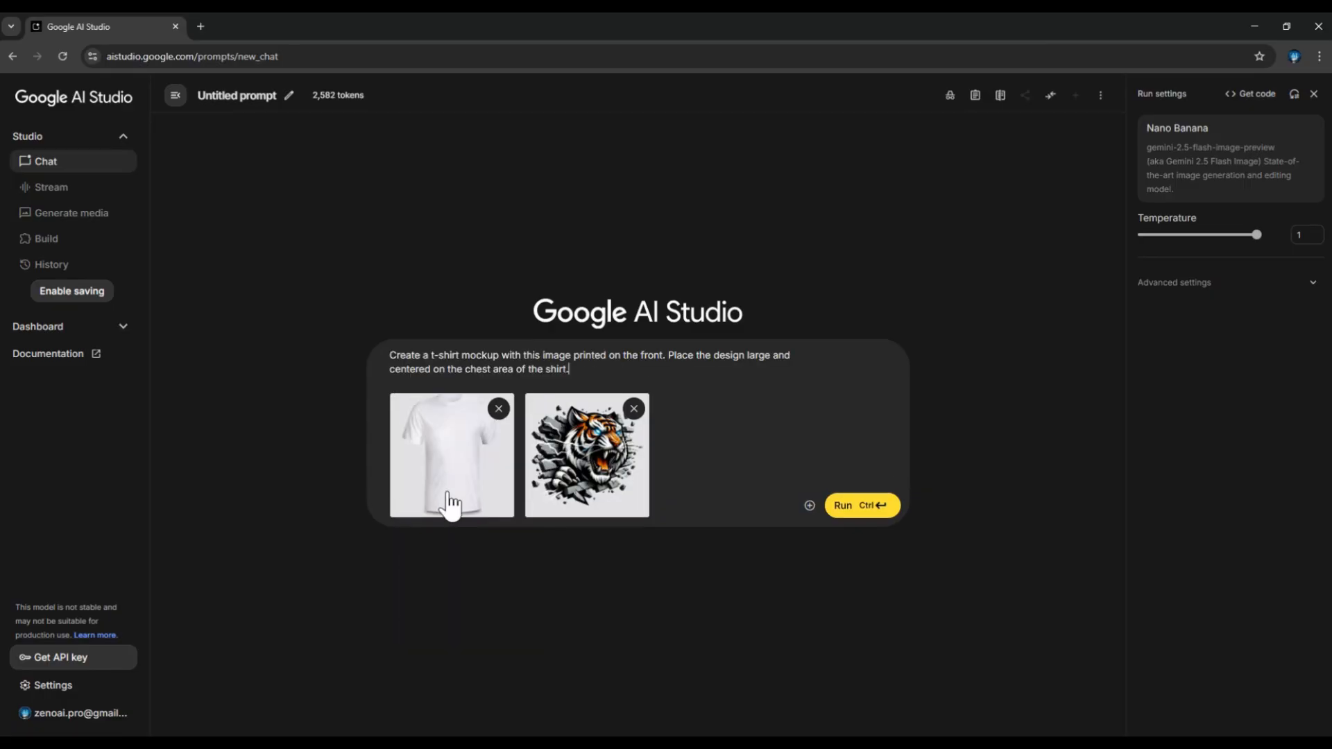
click(865, 506)
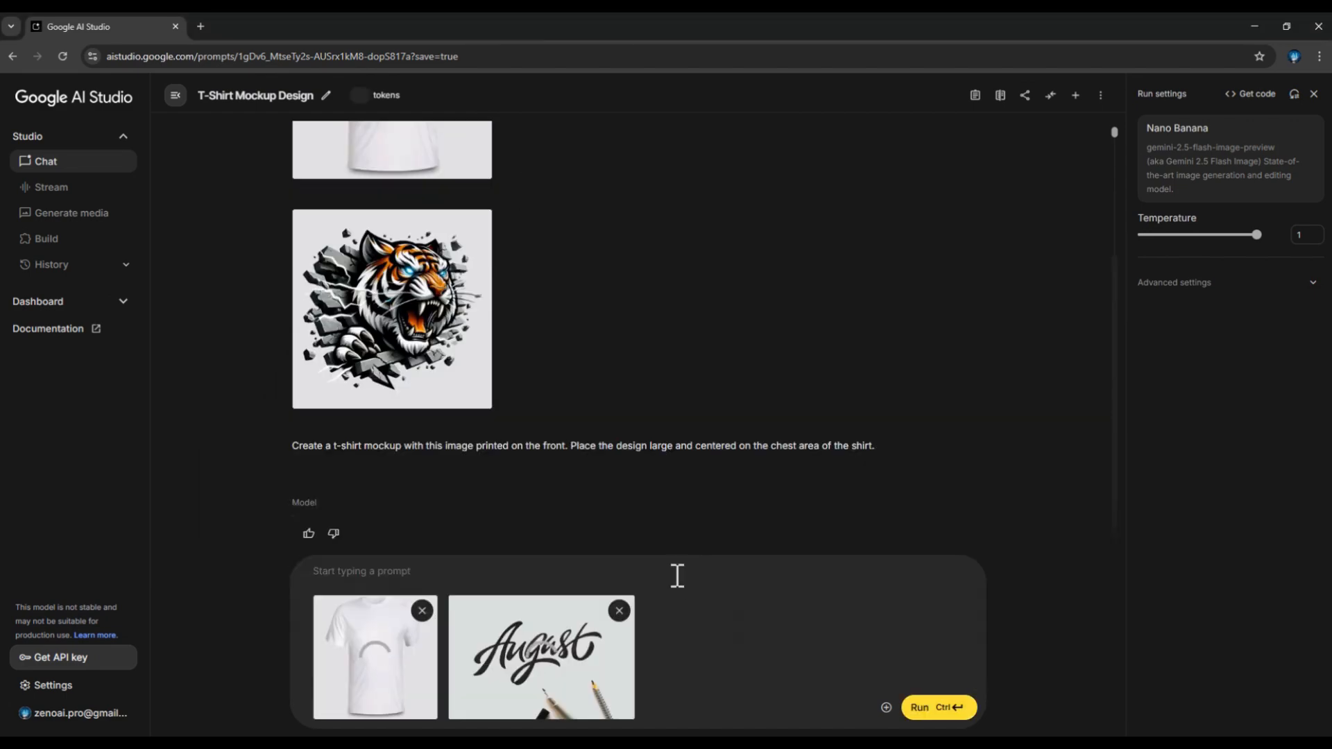
Run a prompt to write 'HELLO SUMMER' on the attached T-shirt in the attached image's font style, blending naturally with the shirt
scroll(673, 583, down, 3)
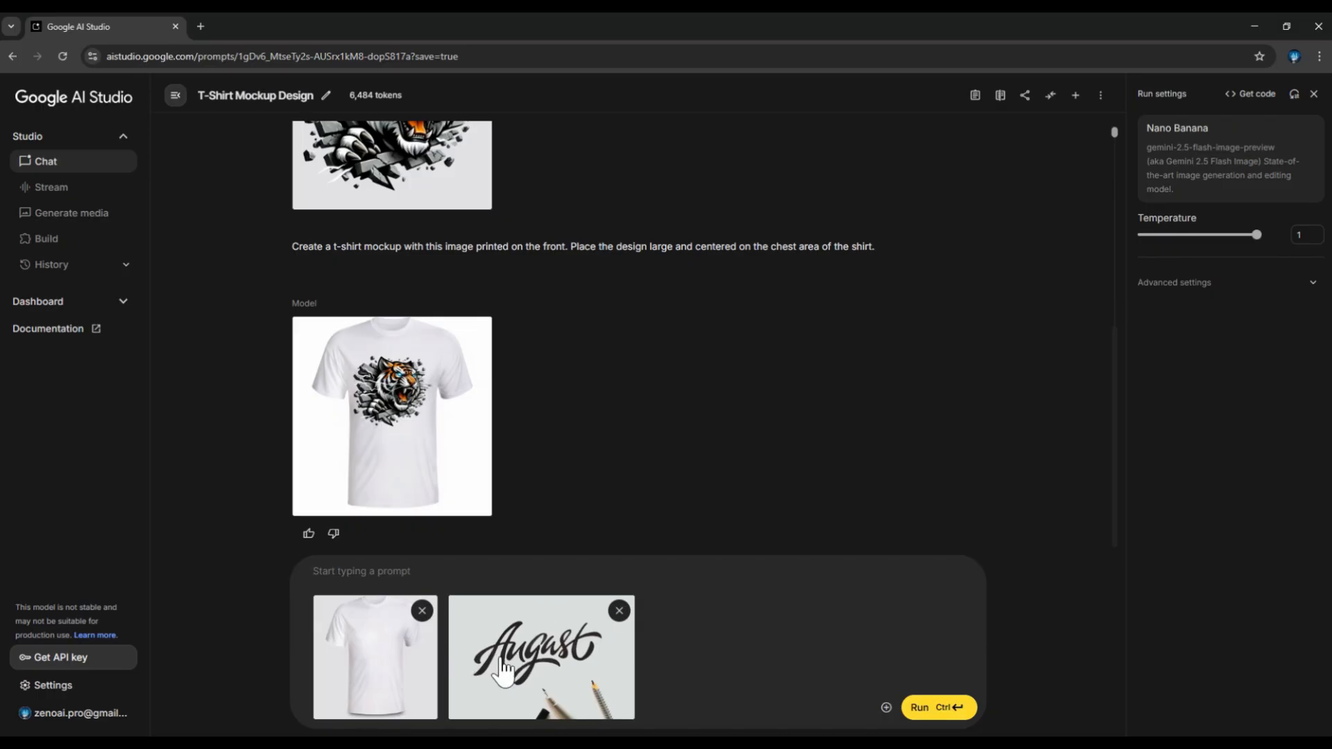
click(351, 570)
text(Write the text 'HELLO SUMMER' on the T-shirt using the same font style as in the attached image. Keep the font design consistent with the reference and make sure it blends naturally with the shirt.)
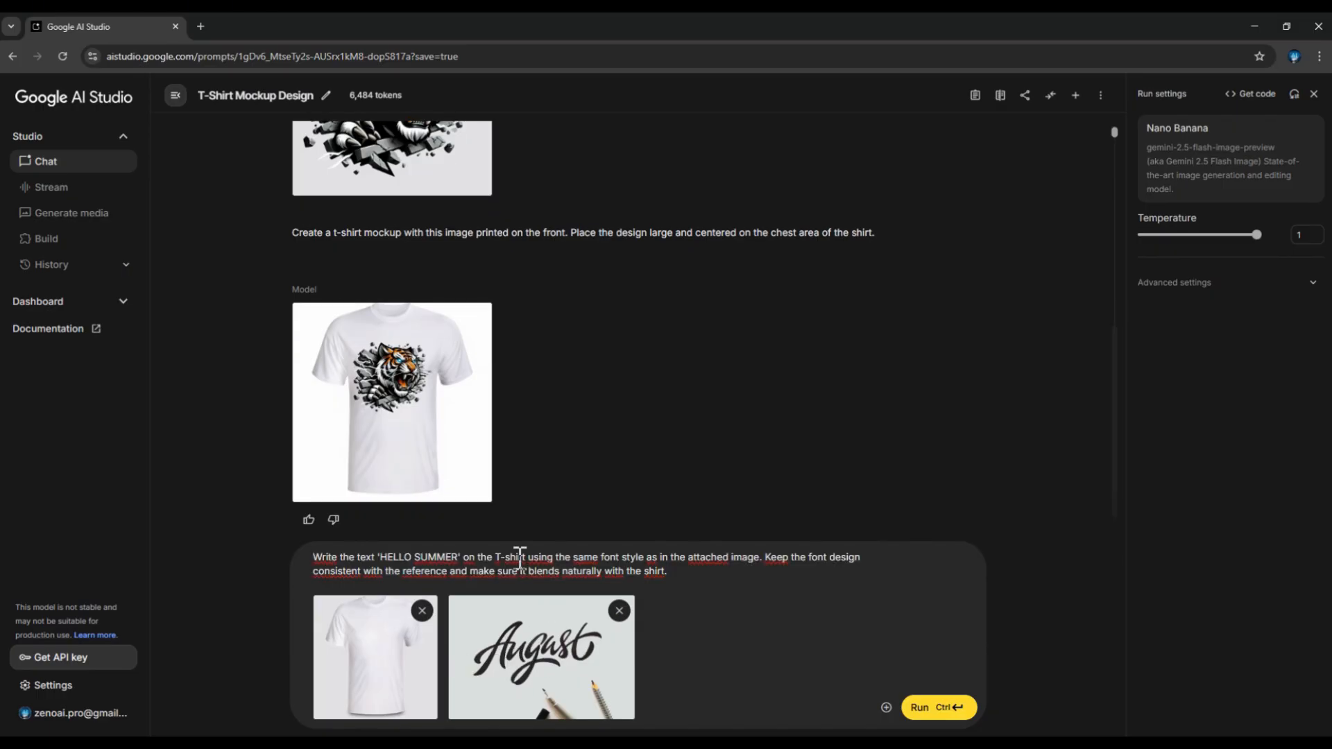
click(924, 715)
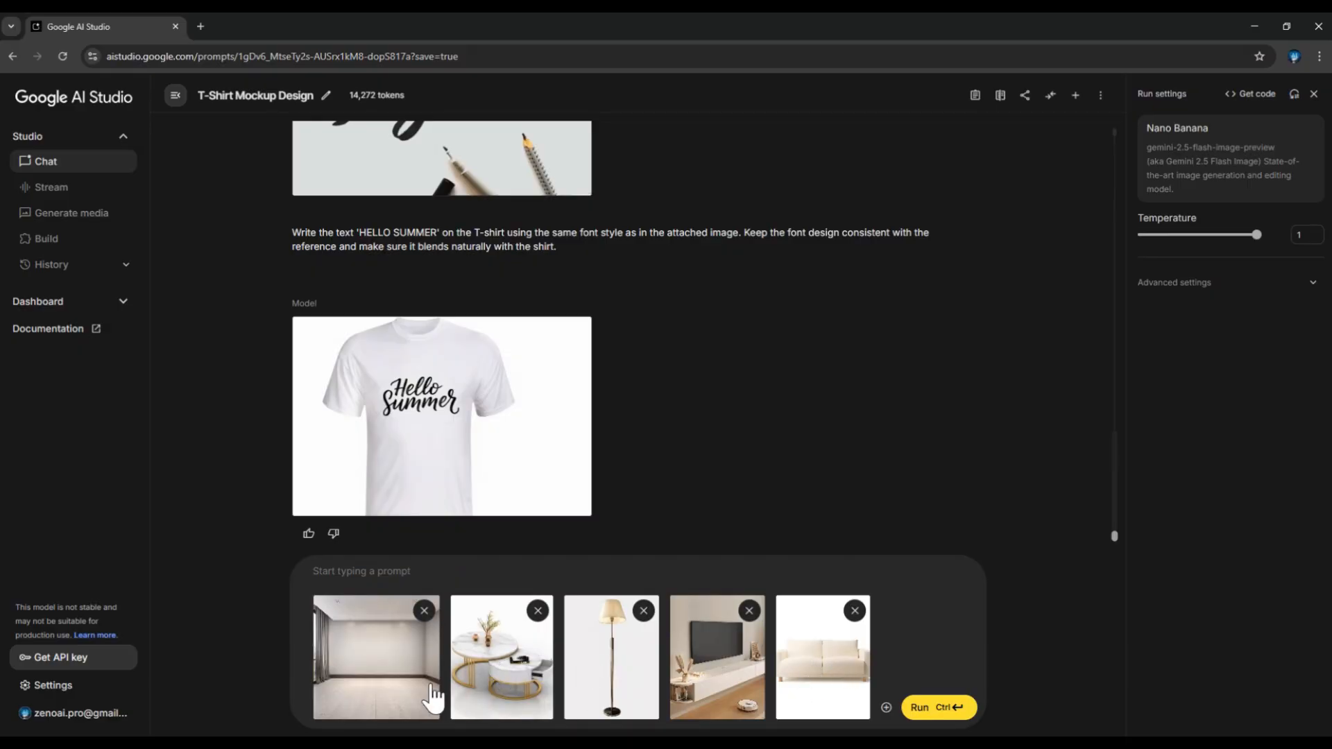
Run a prompt to arrange the attached furniture in the empty room with natural, functional and aesthetically balanced placement, and rerun that turn
right_click(332, 573)
click(398, 412)
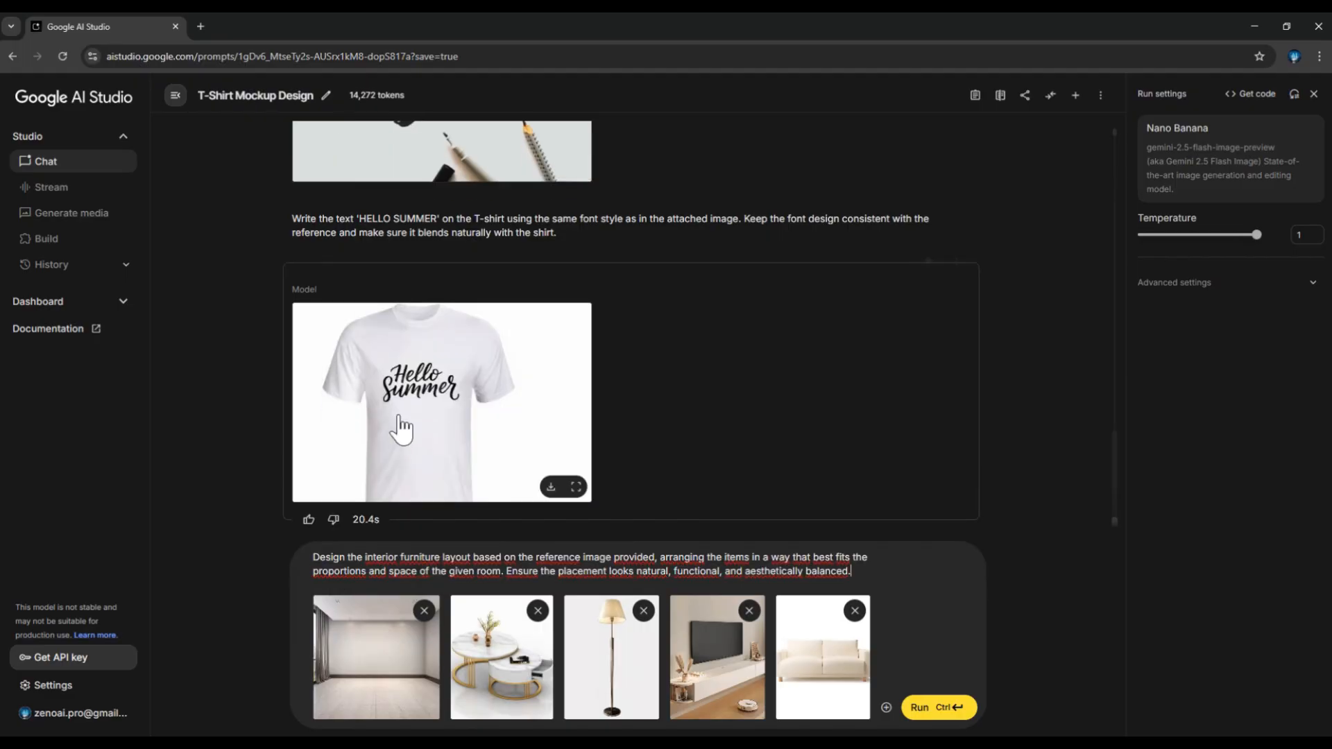
click(930, 708)
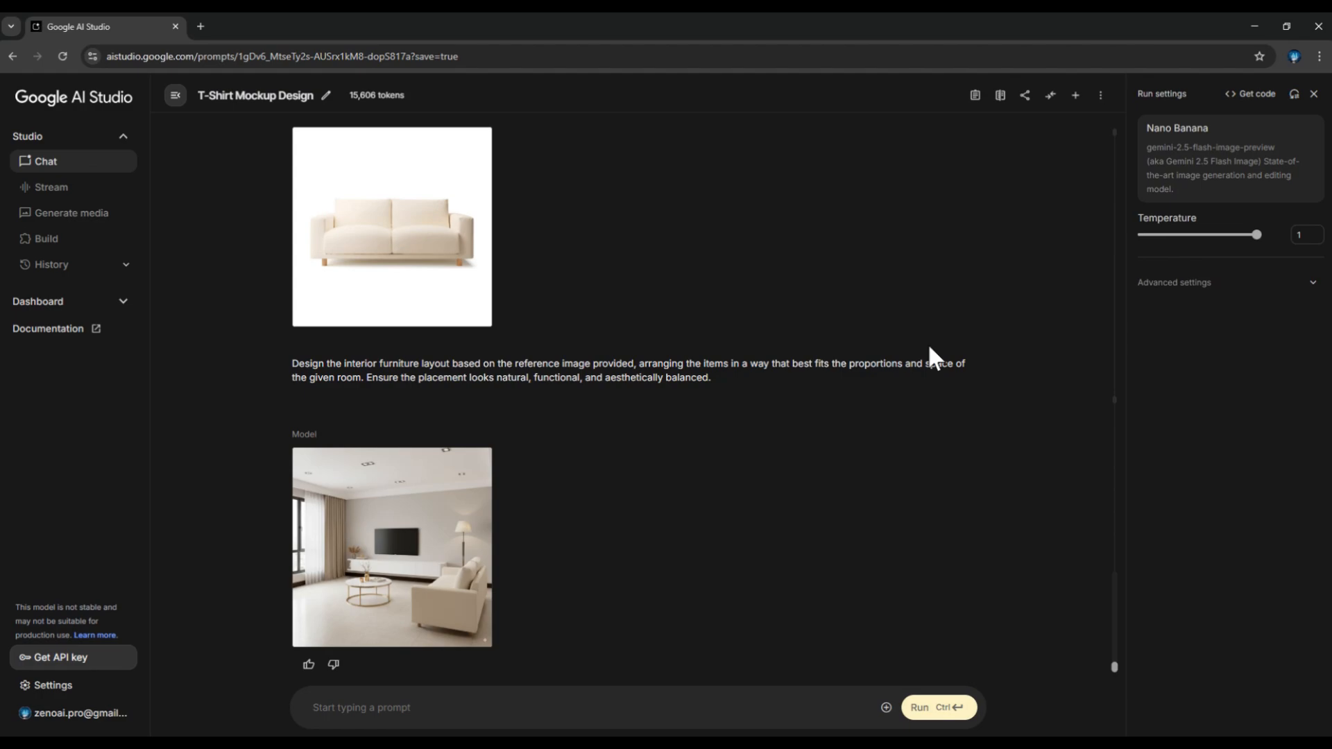
mouse_move(930, 362)
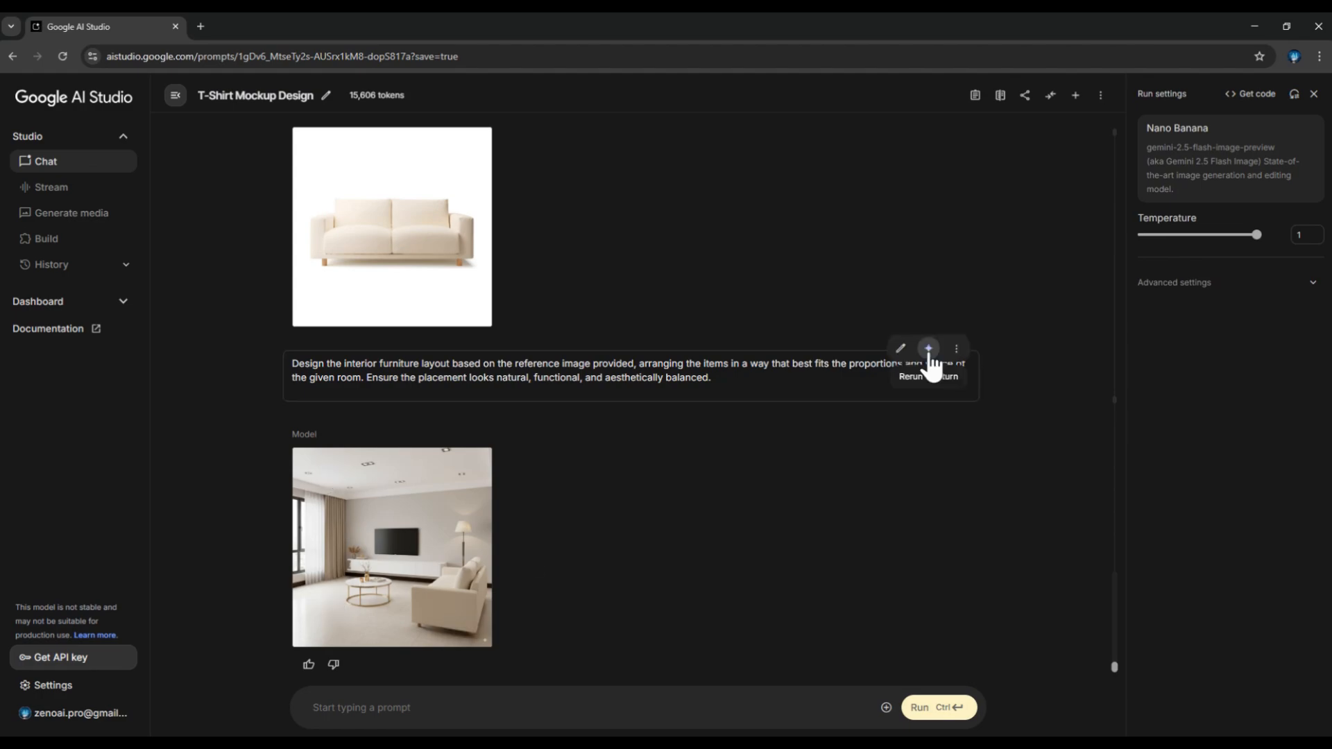
click(928, 349)
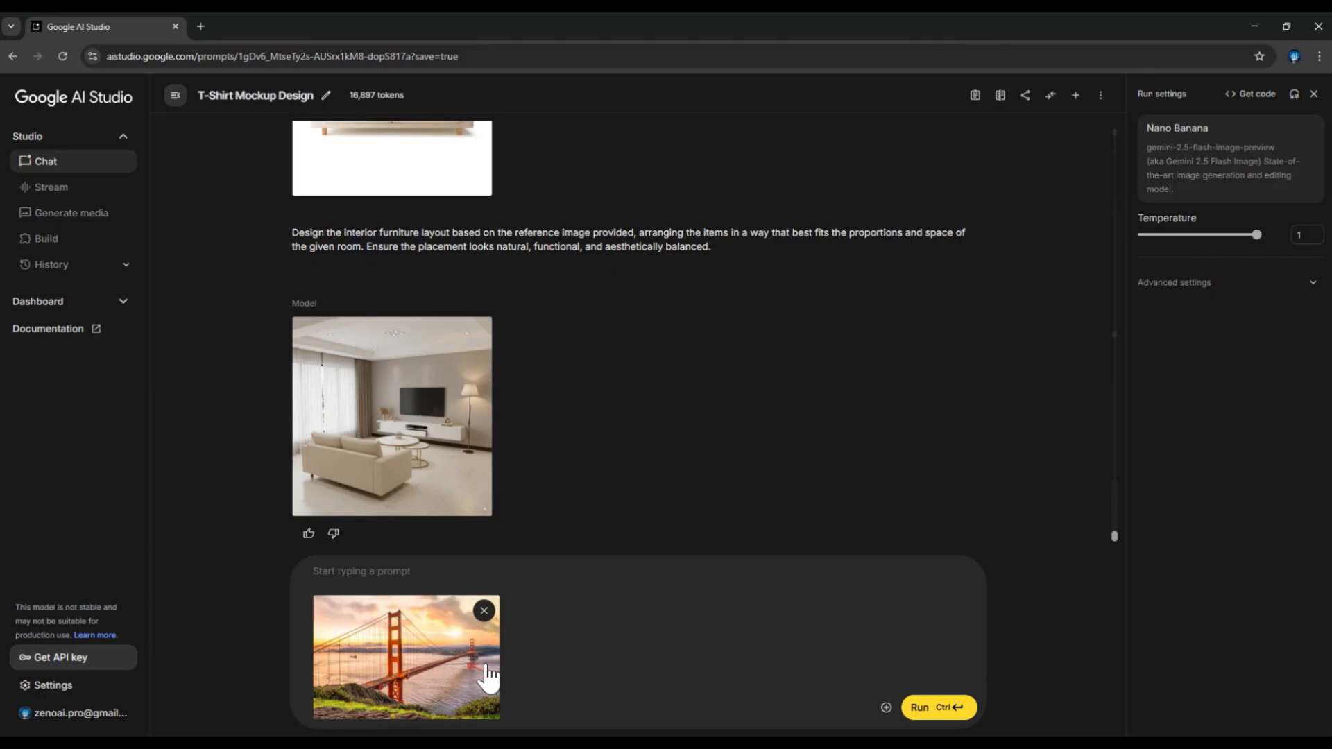
Run the prompt "Change the perspective of the image to follow the direction indicated by the arrow in the picture." on the attached bridge photo
right_click(397, 567)
click(439, 415)
click(916, 714)
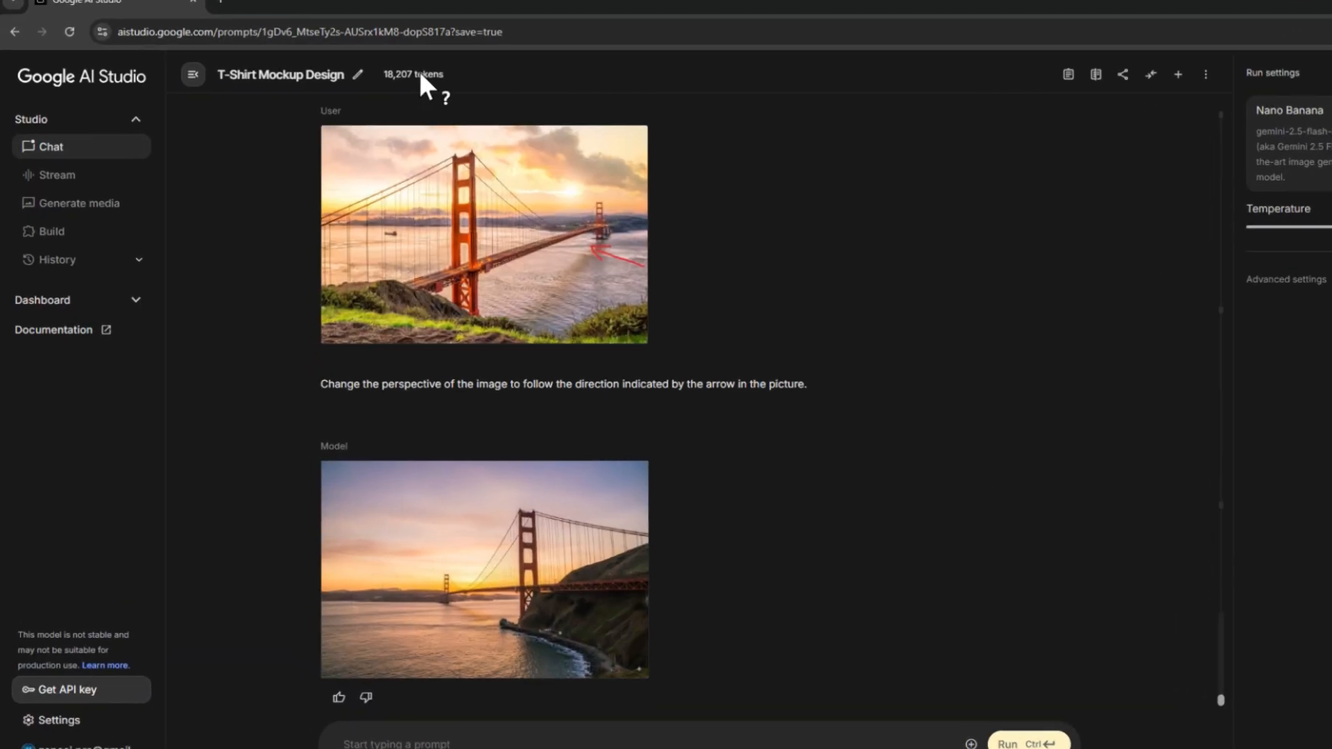
mouse_move(383, 97)
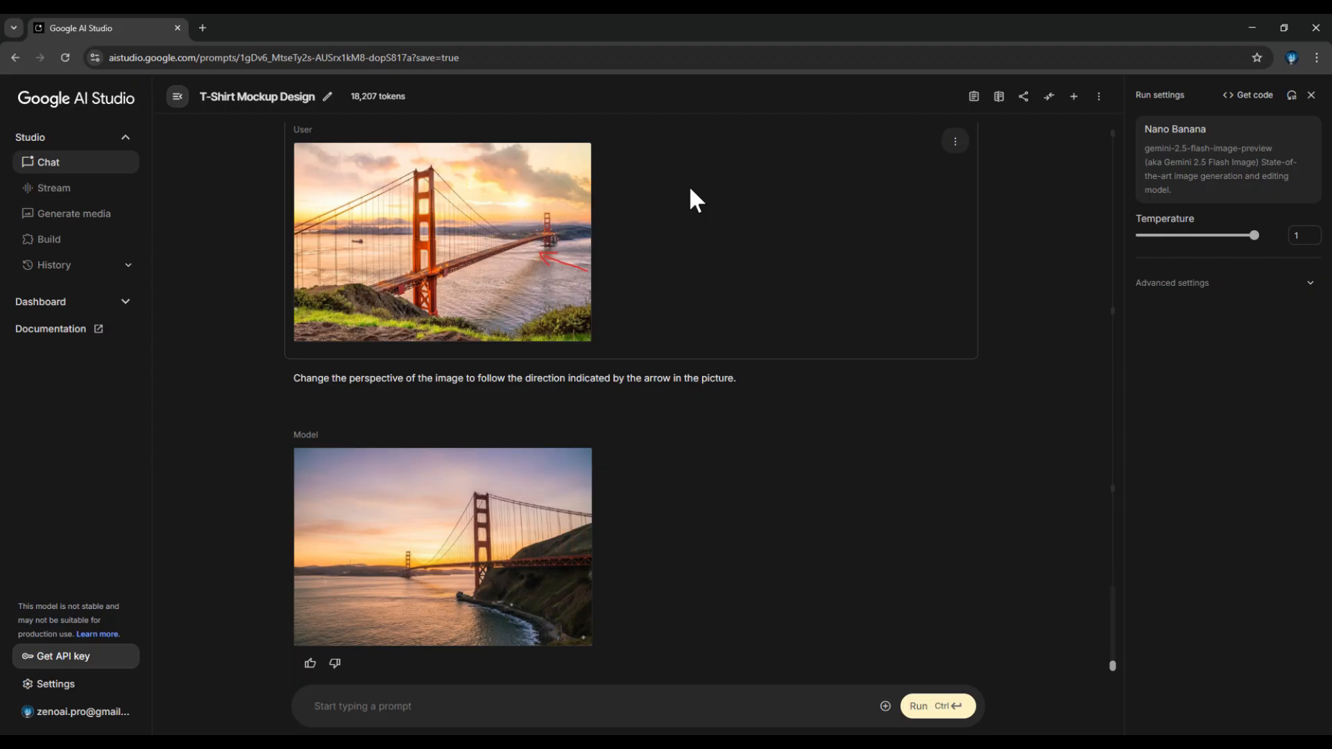
scroll(899, 541, up, 5)
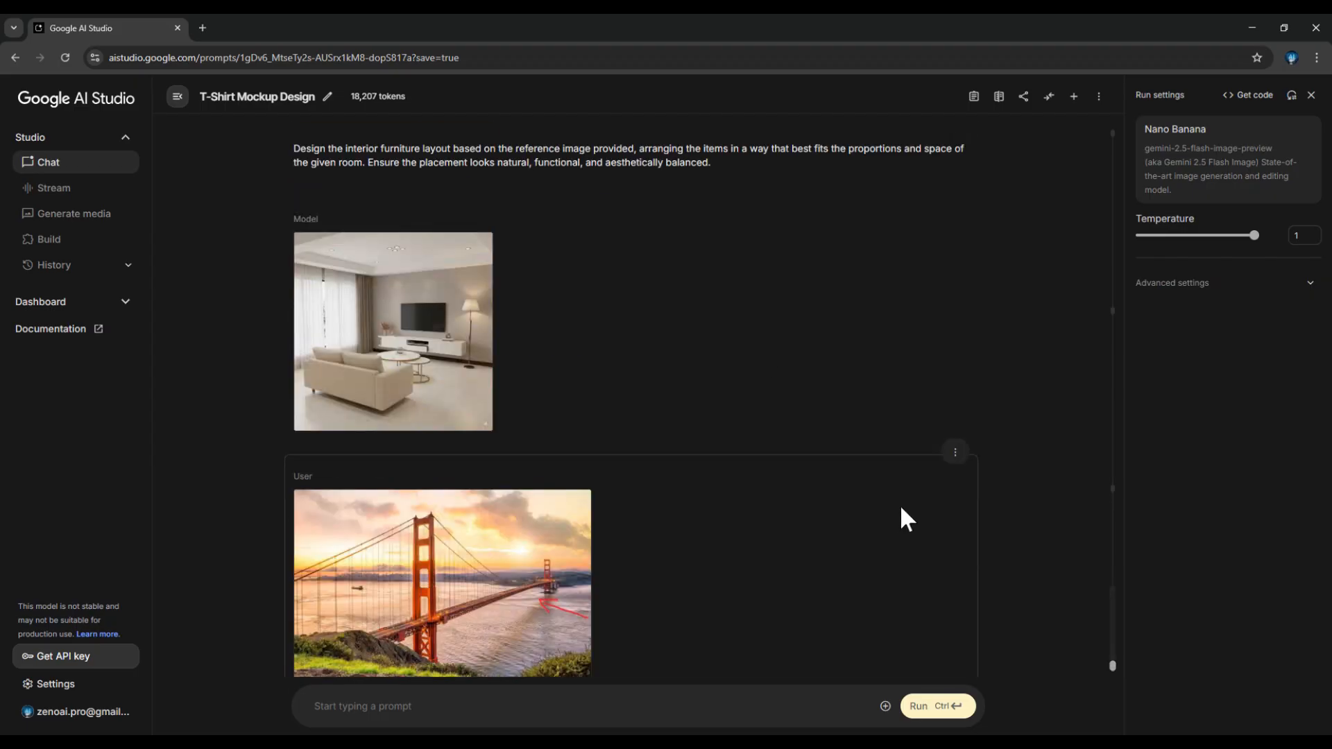
scroll(902, 506, down, 4)
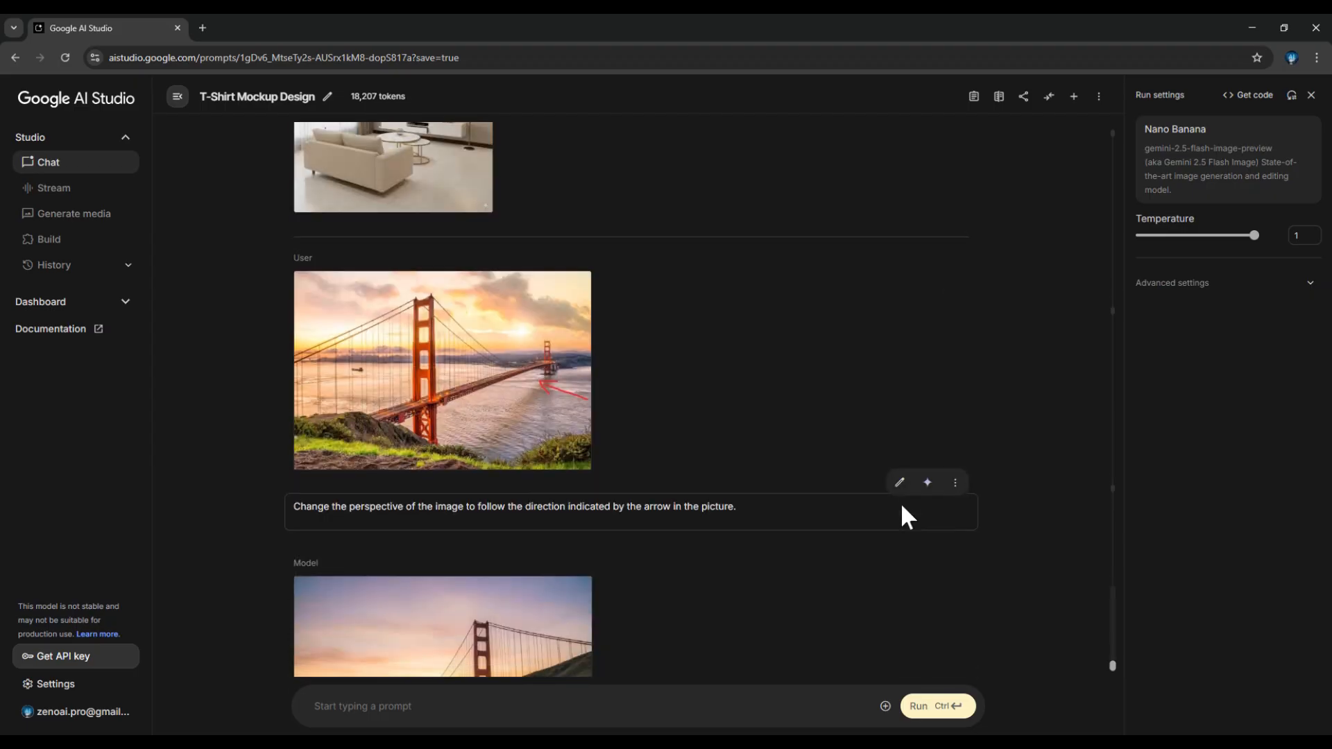
scroll(977, 496, up, 4)
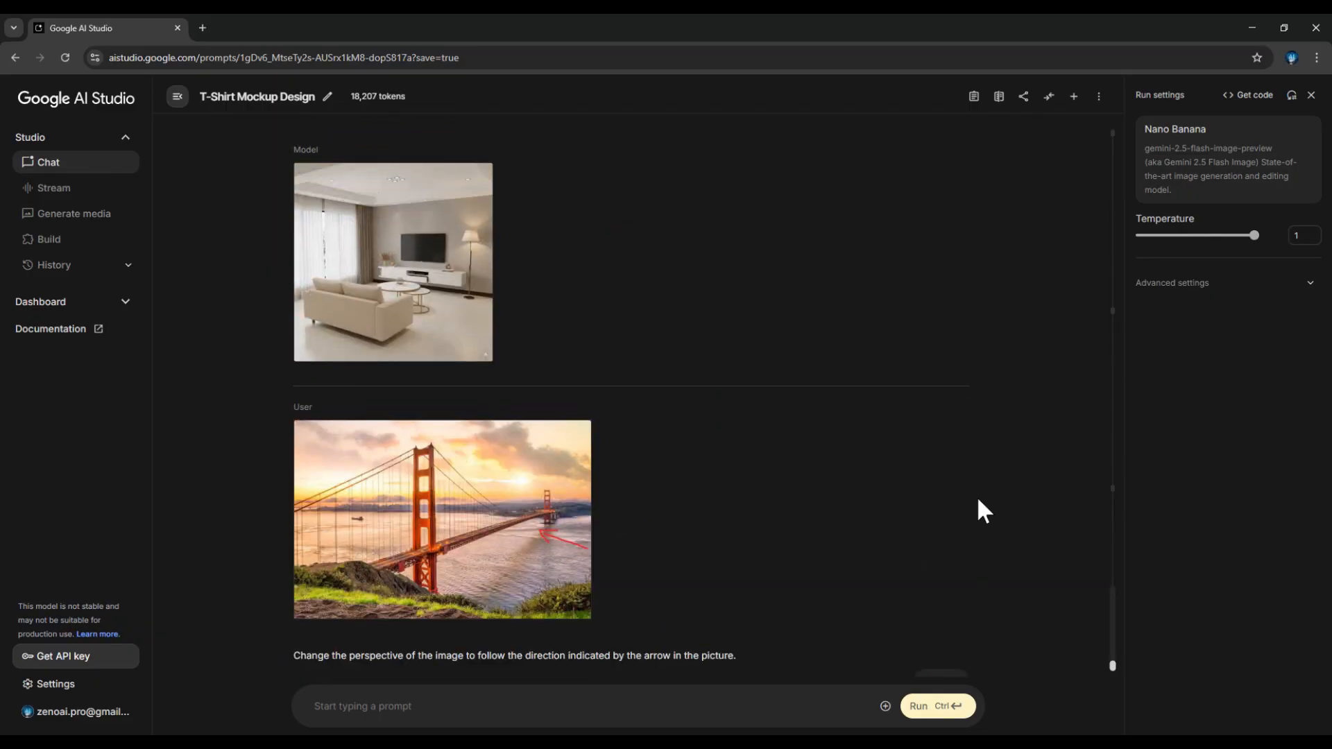